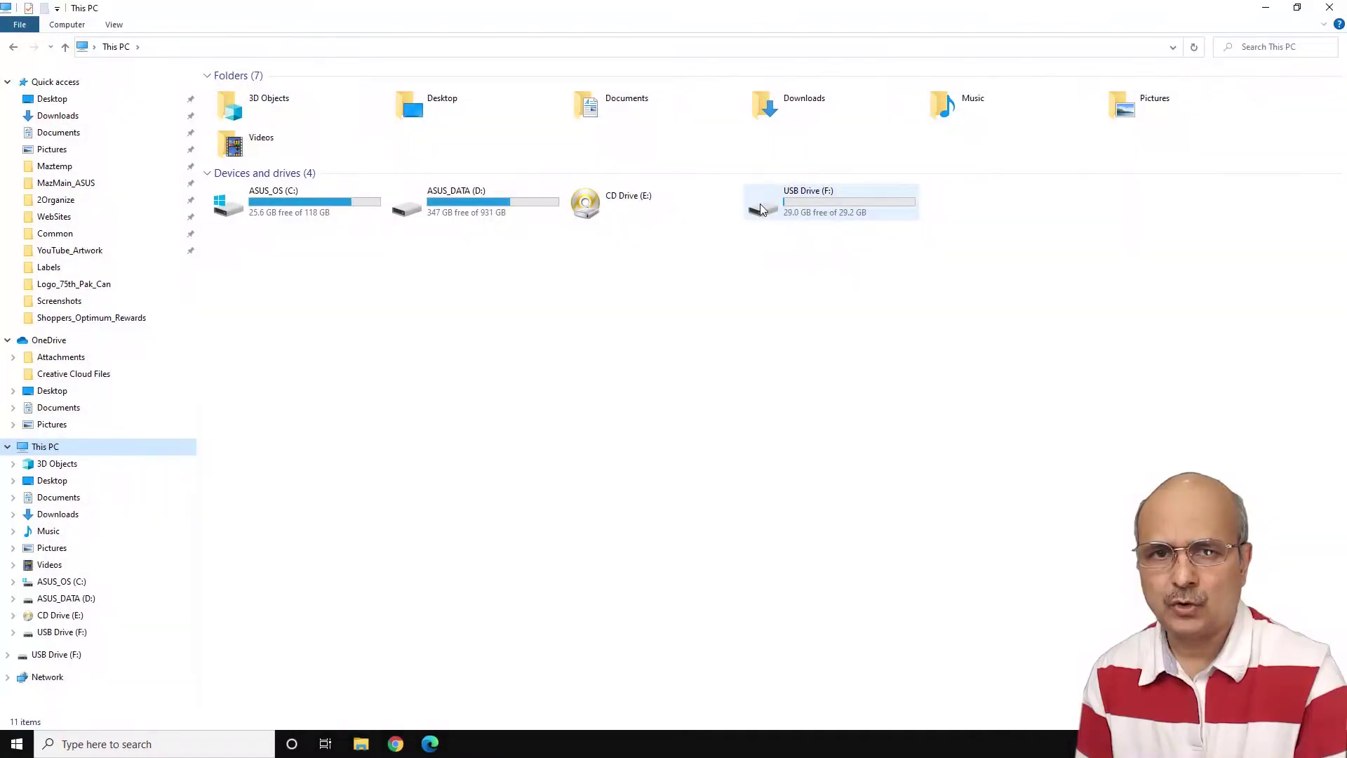
Step: Open USB Drive (F:), try entering pics, and dismiss the permission-denied message
left_click(760, 209)
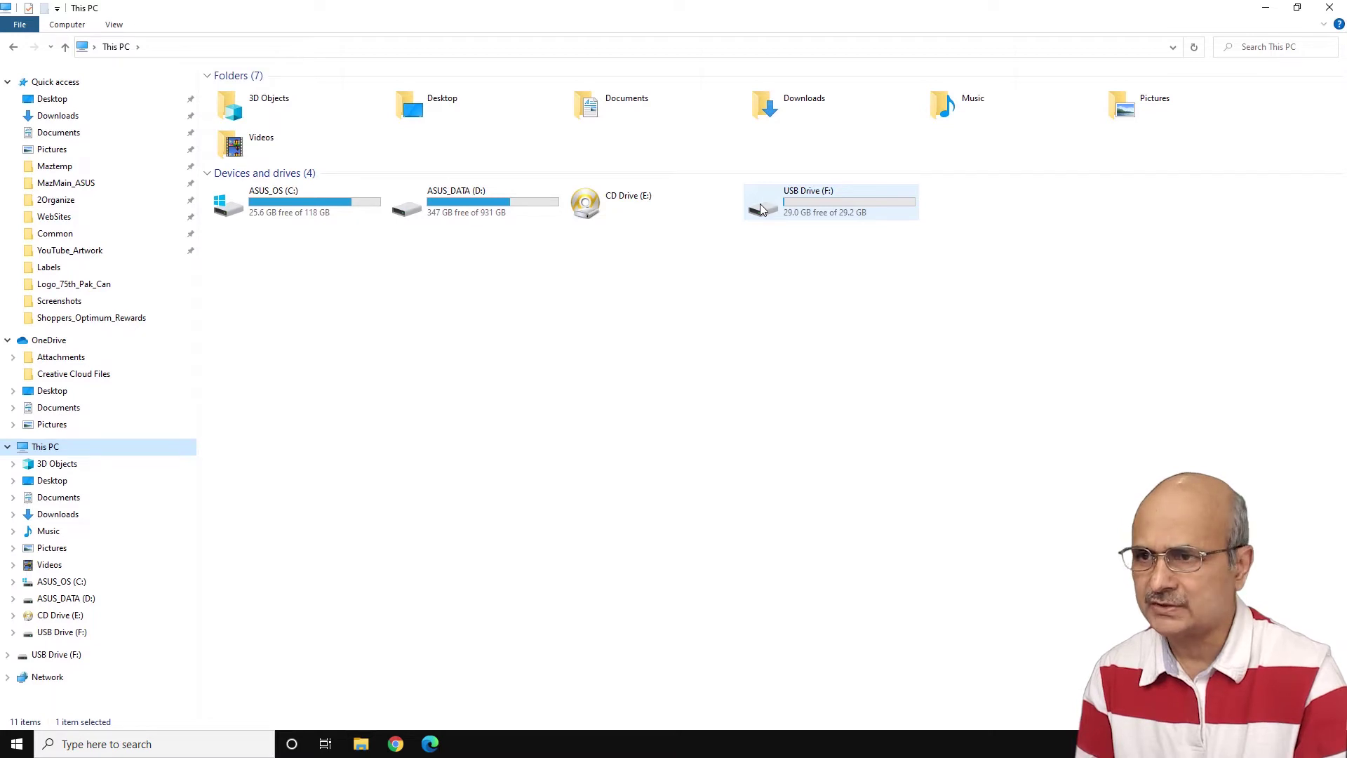
double_click(760, 209)
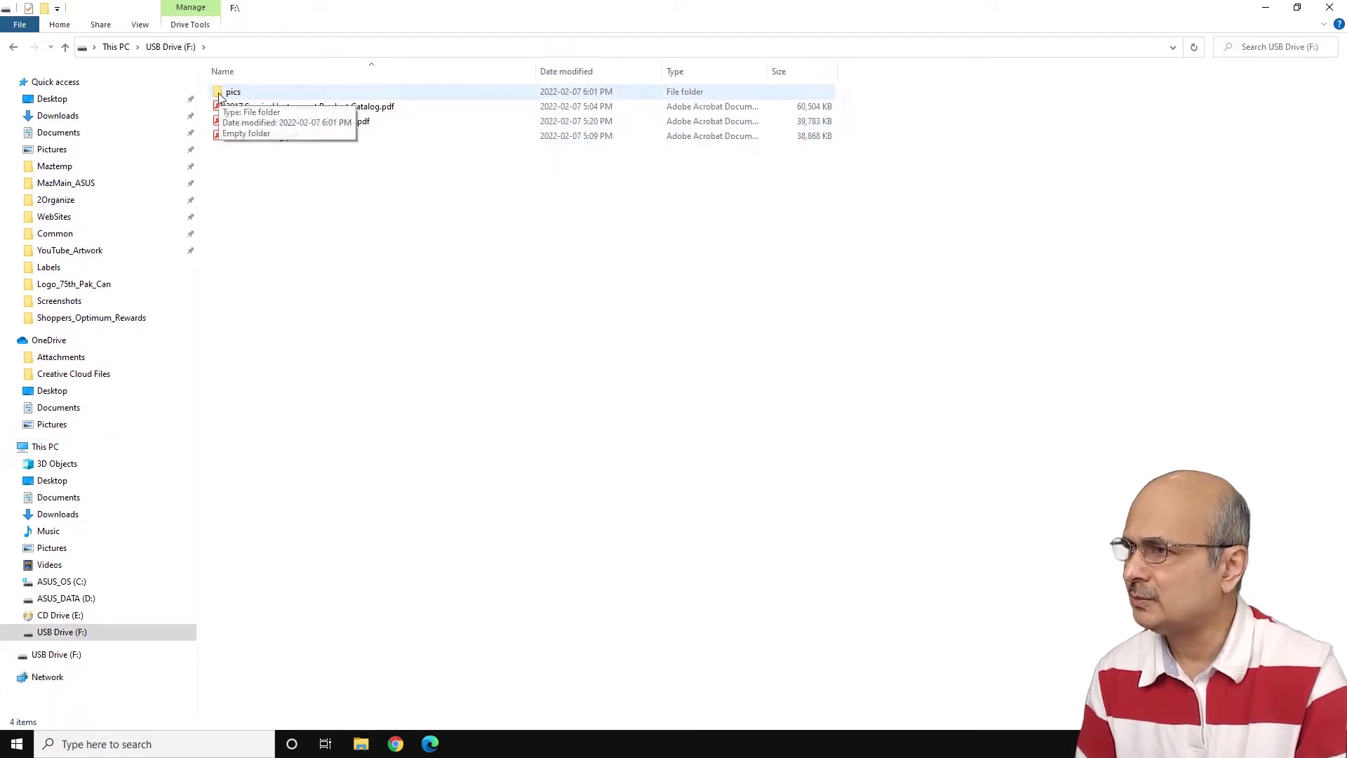
double_click(220, 95)
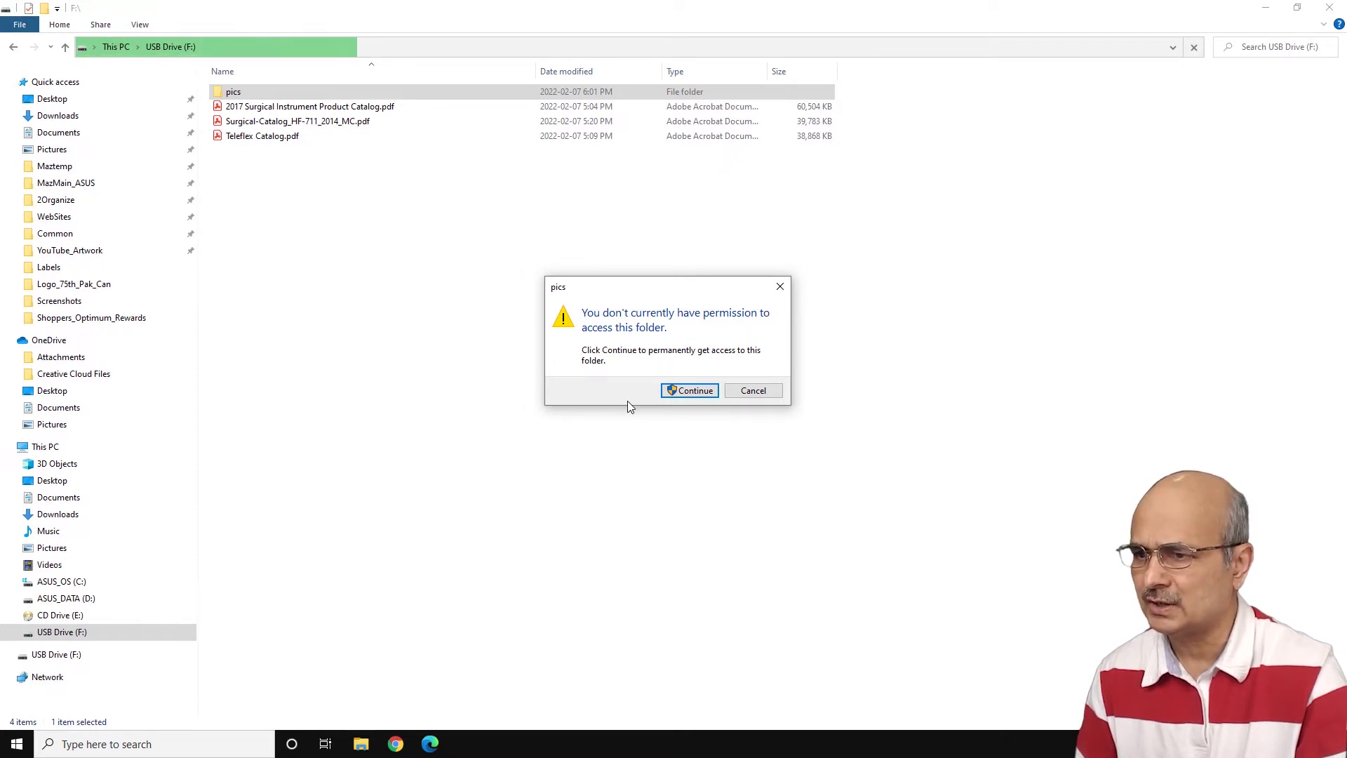
left_click(697, 391)
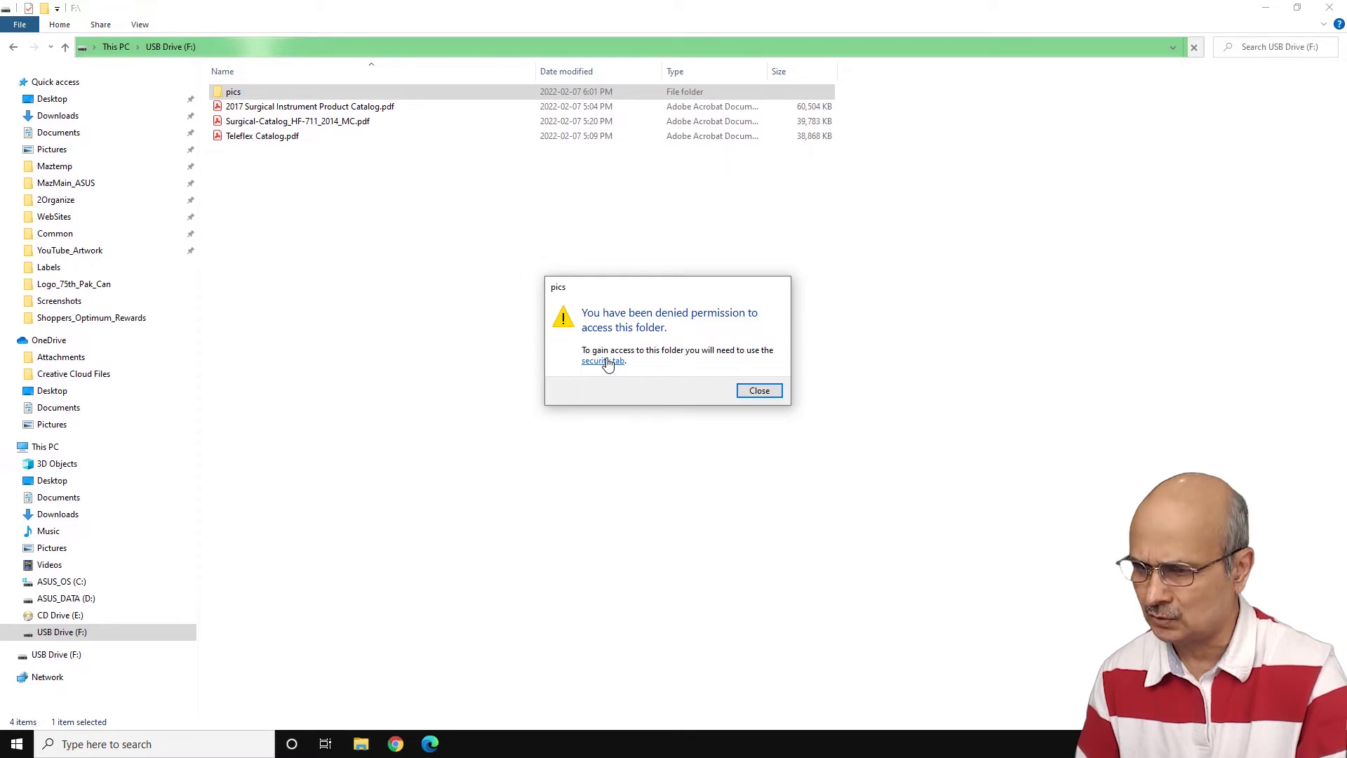
left_click(758, 391)
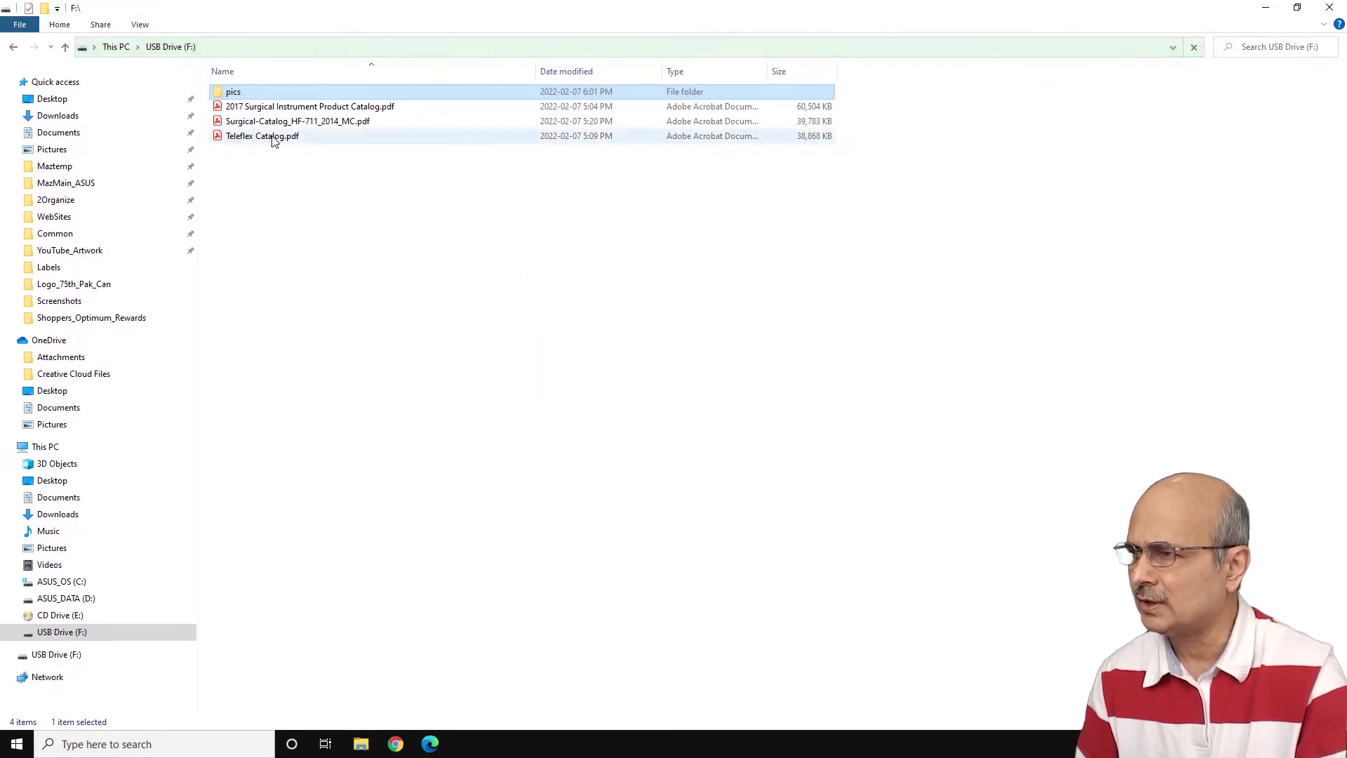
Step: Check the Security tab of the pics folder's Properties, then cancel without changes
right_click(218, 95)
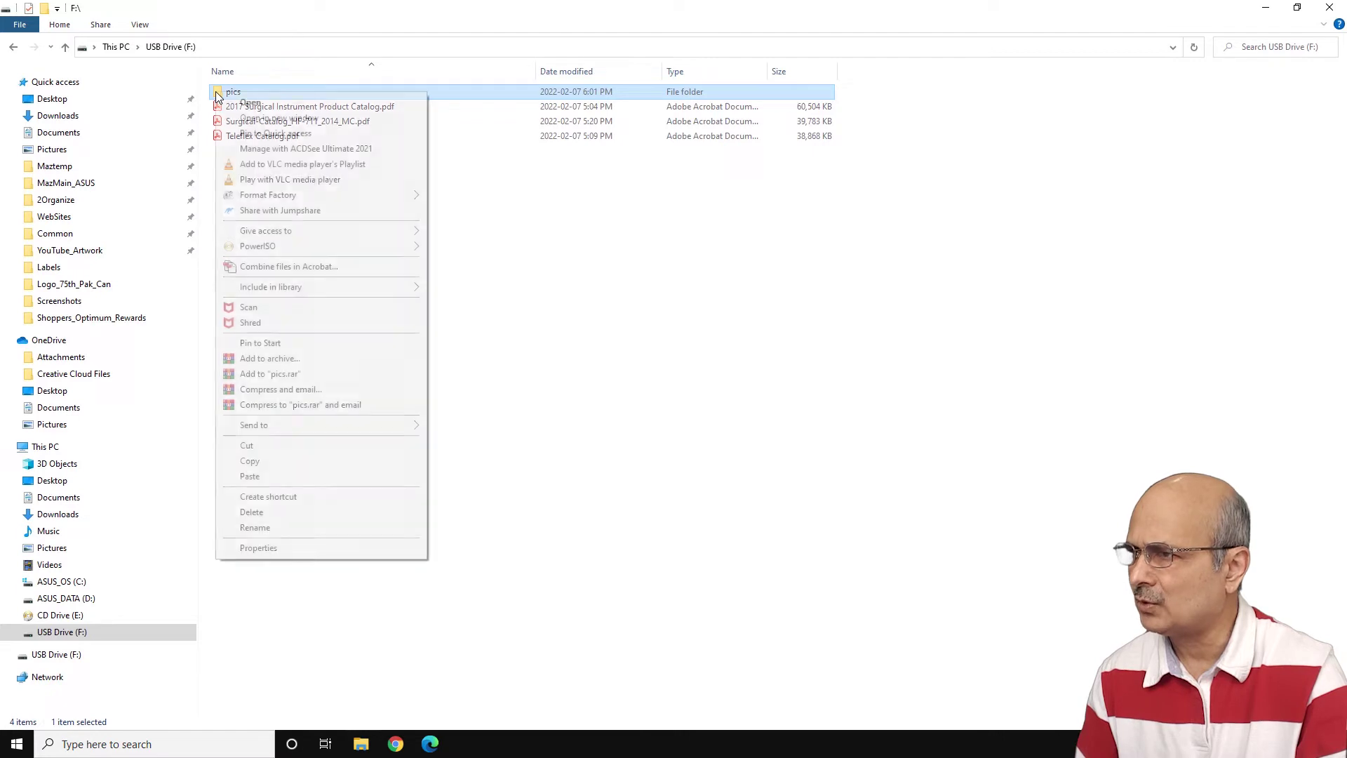
left_click(275, 548)
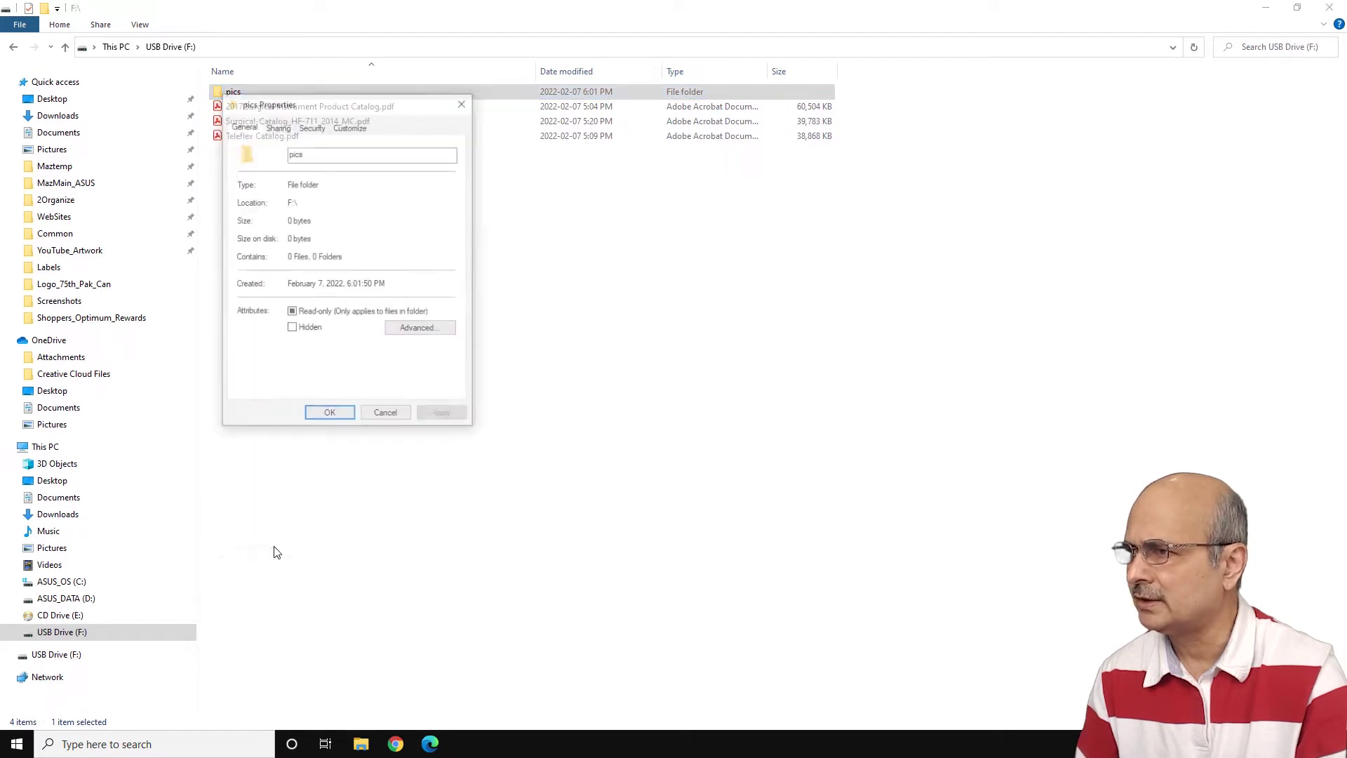
left_click(313, 128)
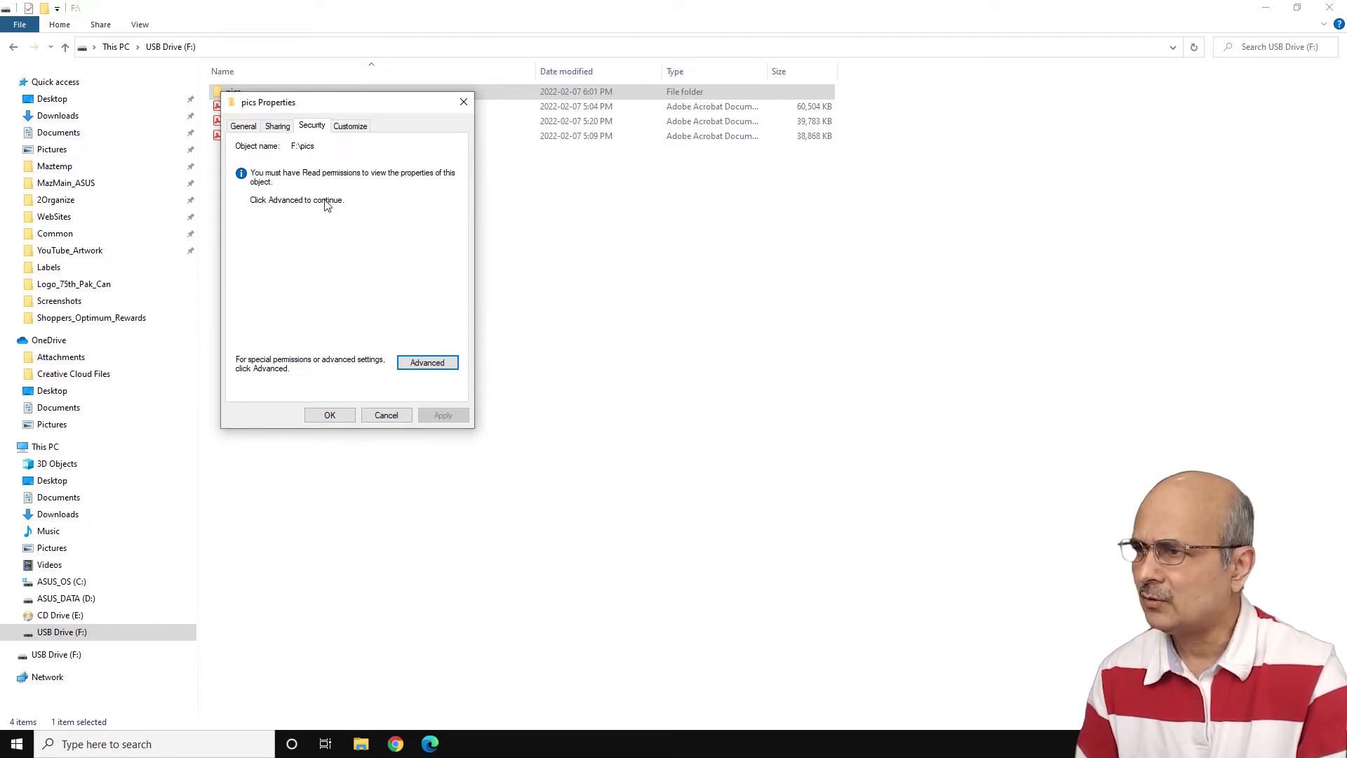
left_click(386, 415)
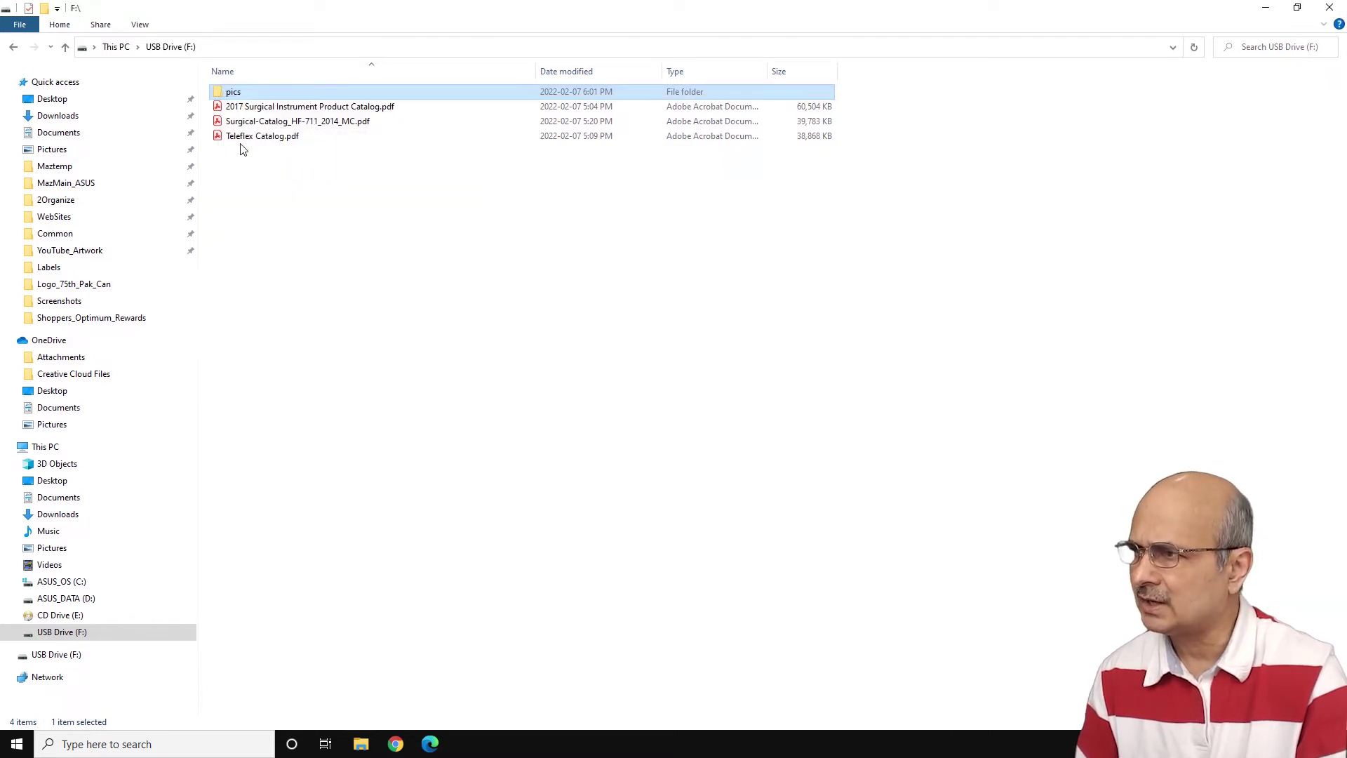
Step: Retry opening pics and follow the 'security tab' link from the access prompt
double_click(219, 93)
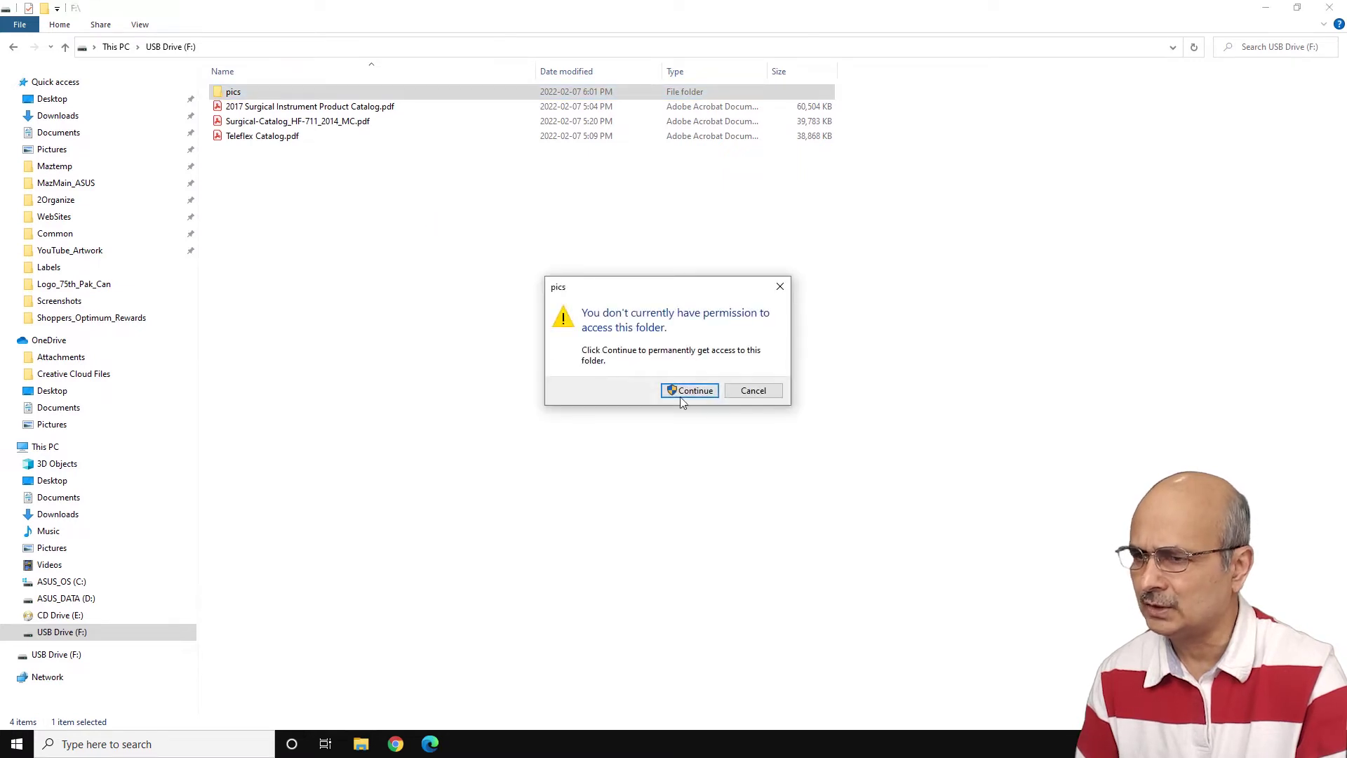
left_click(688, 391)
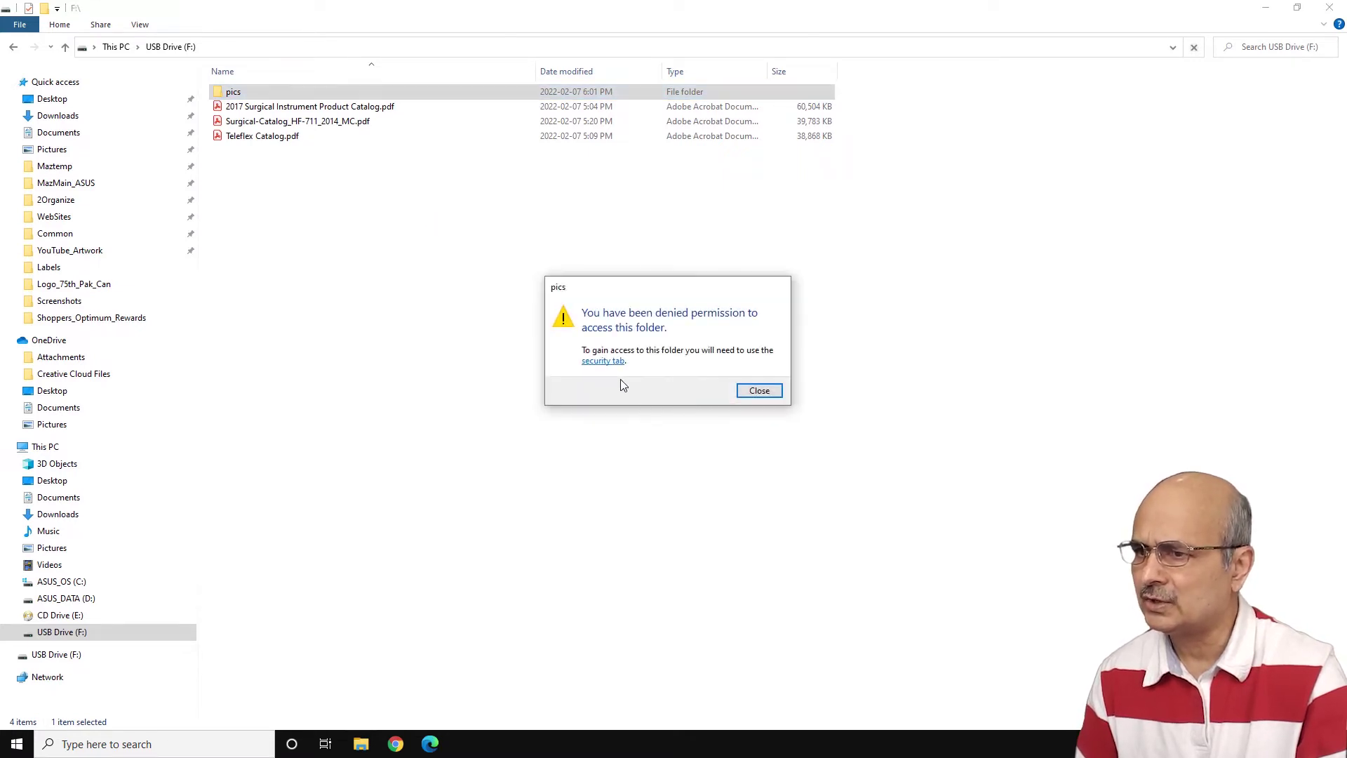
left_click(598, 361)
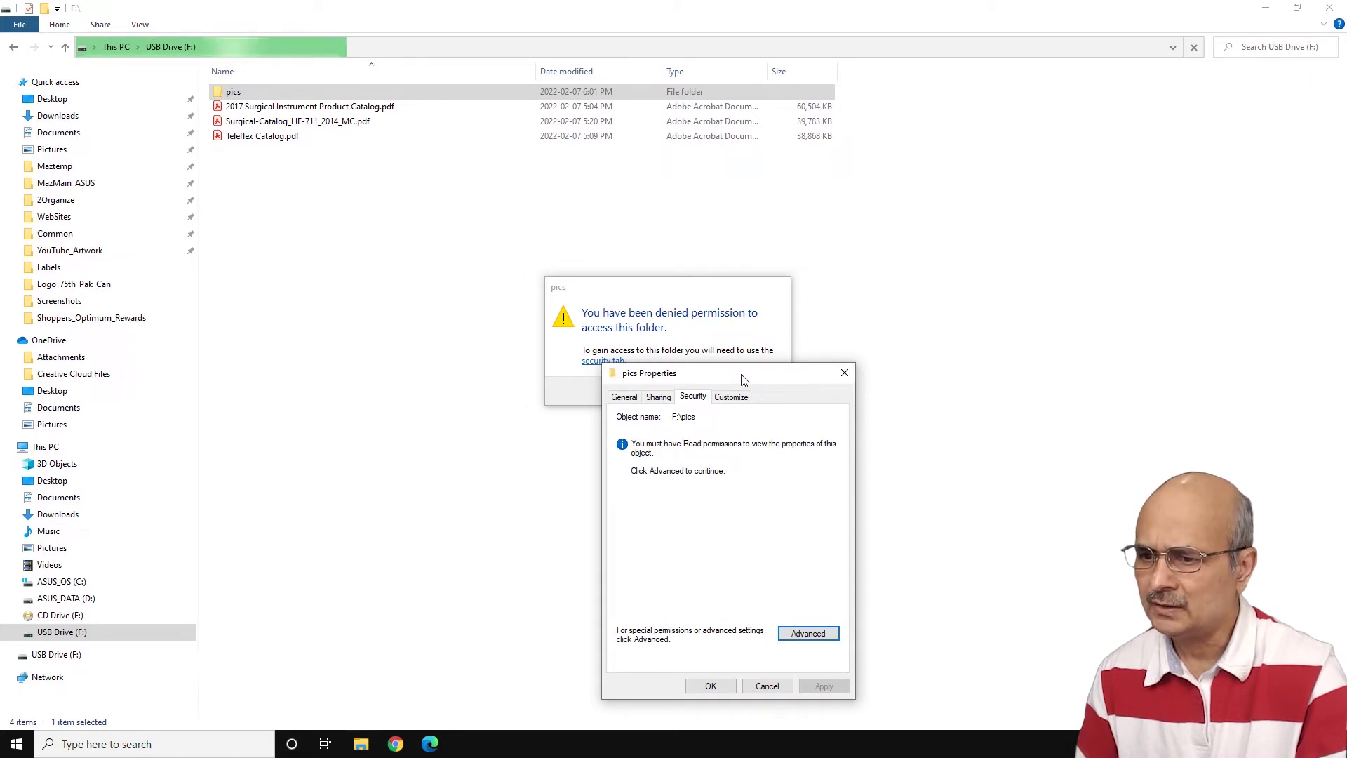
Step: Open Advanced security settings from the pics Security tab
left_click(807, 635)
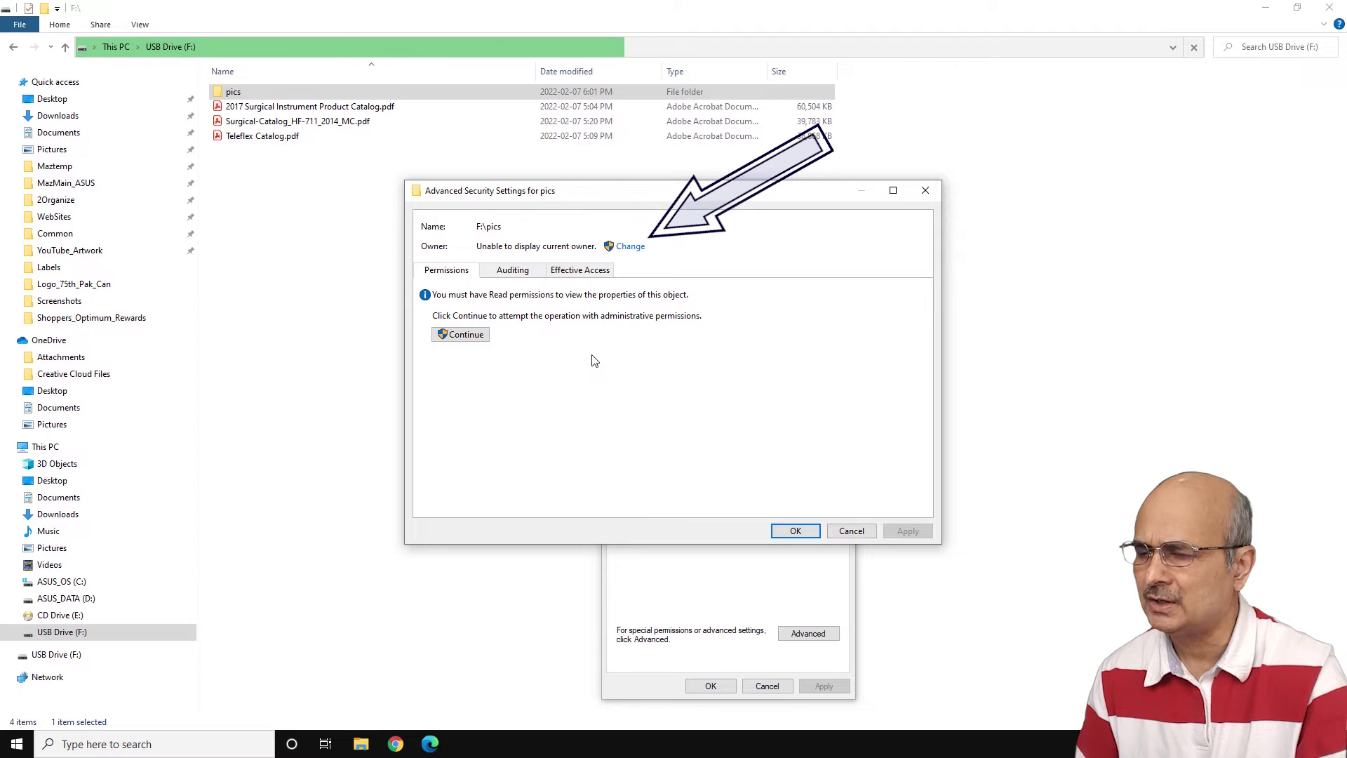
Step: Begin changing the owner of pics, closing the accidentally opened Start menu
left_click(630, 247)
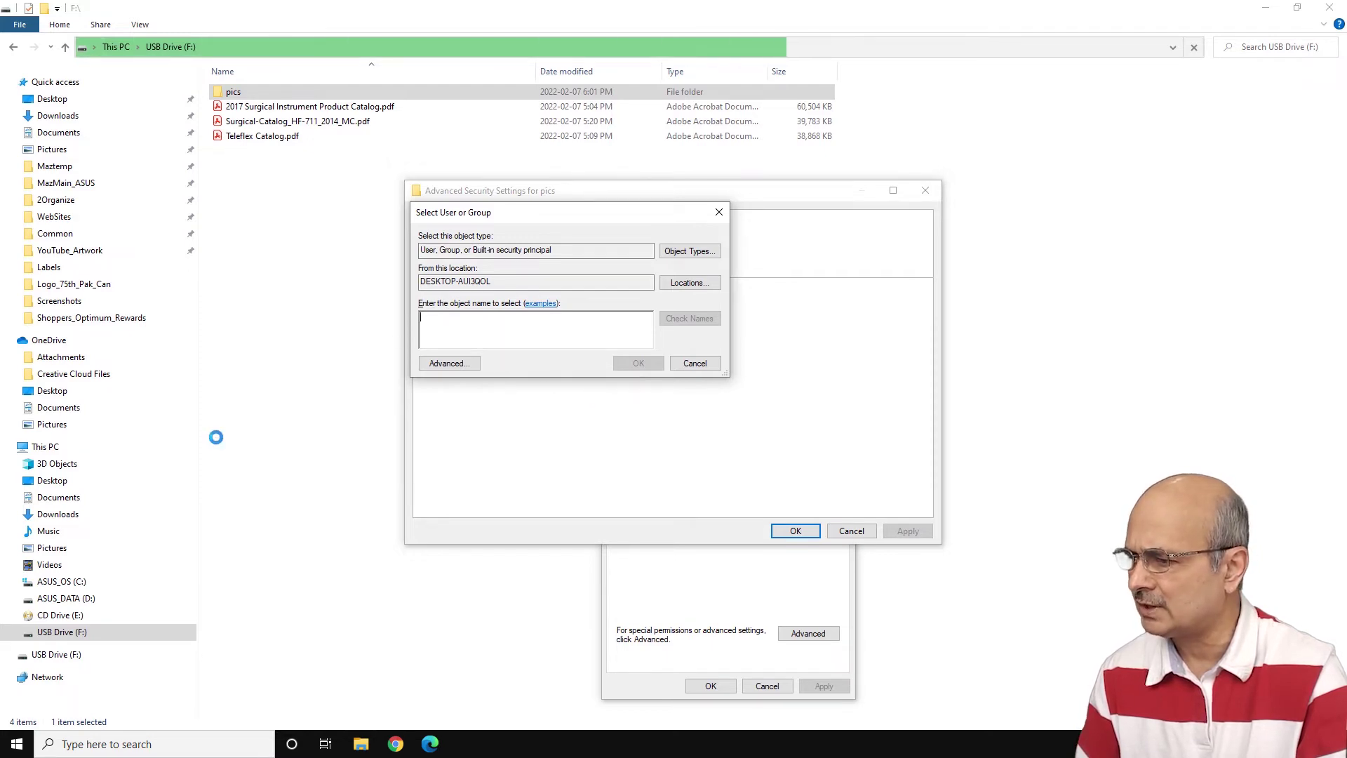
key("super")
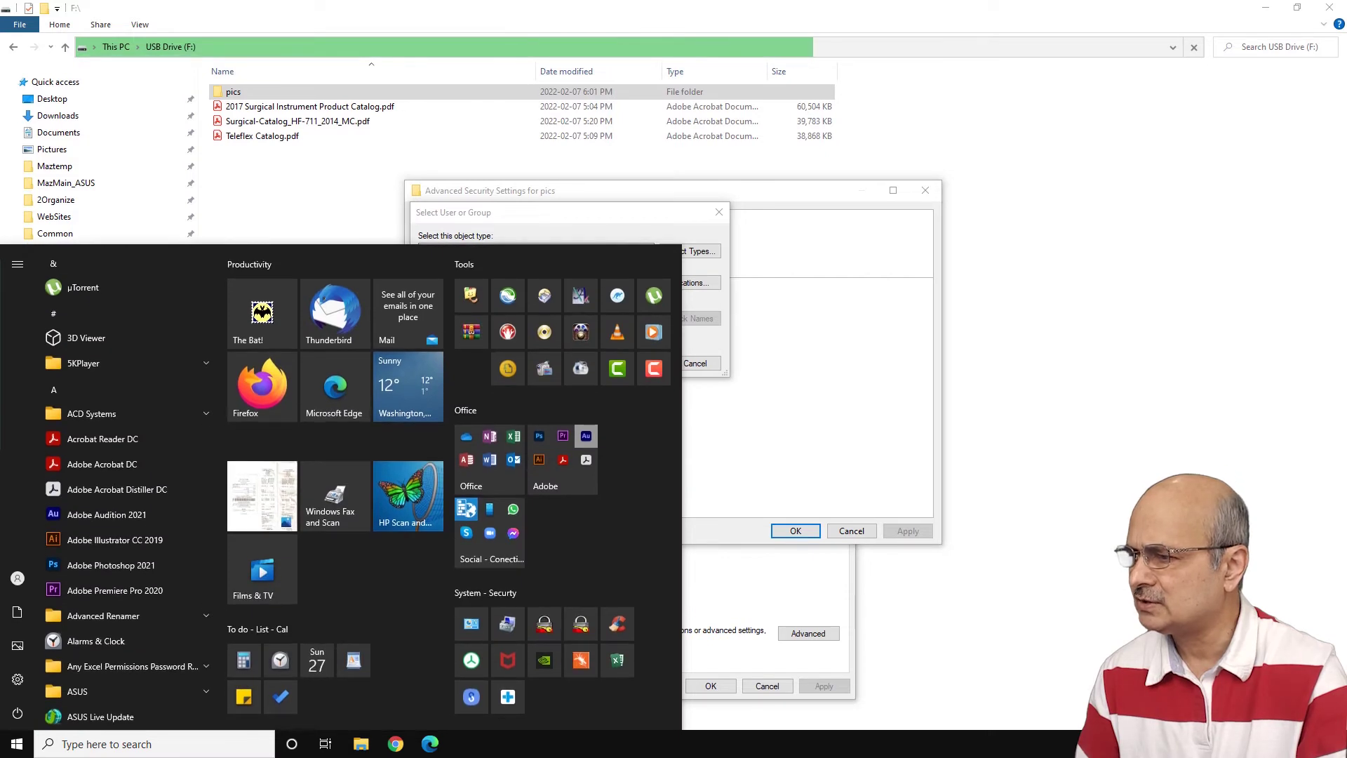
mouse_move(18, 571)
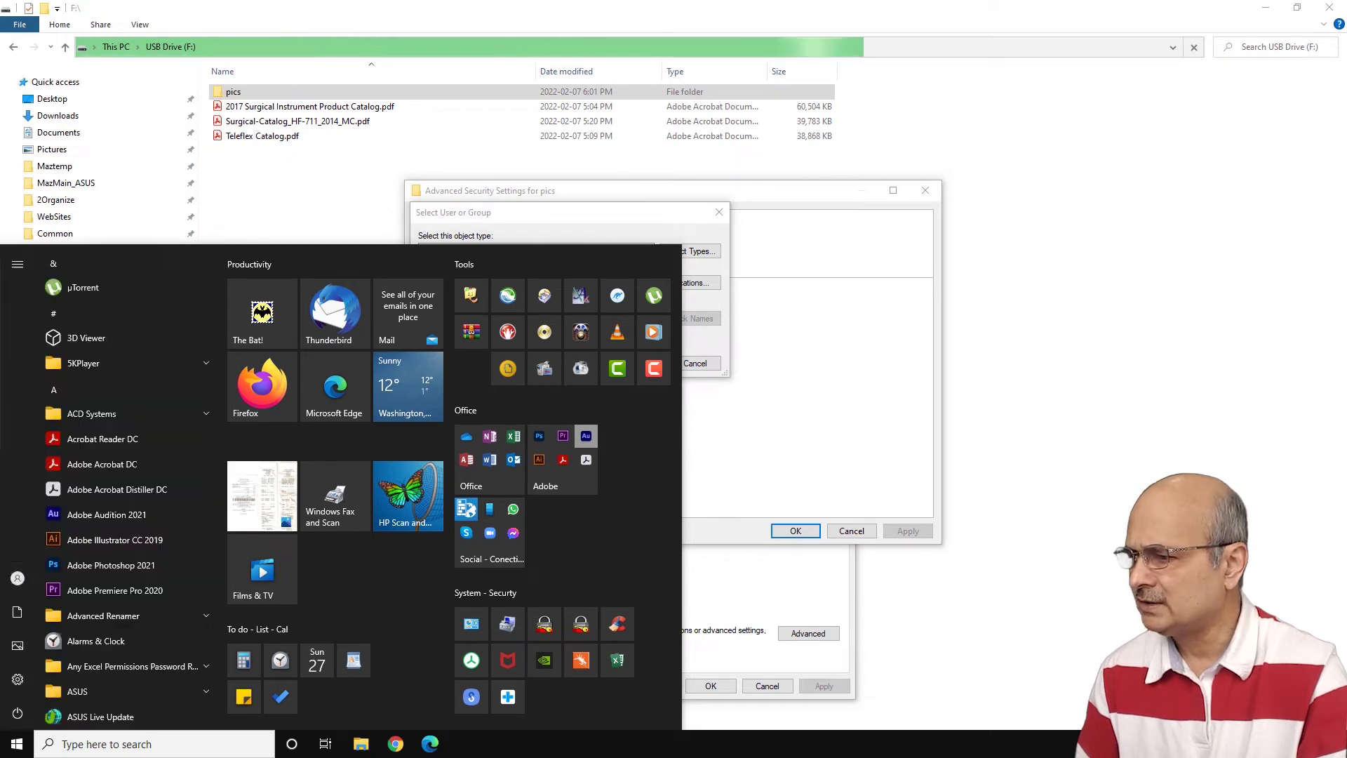
left_click(17, 744)
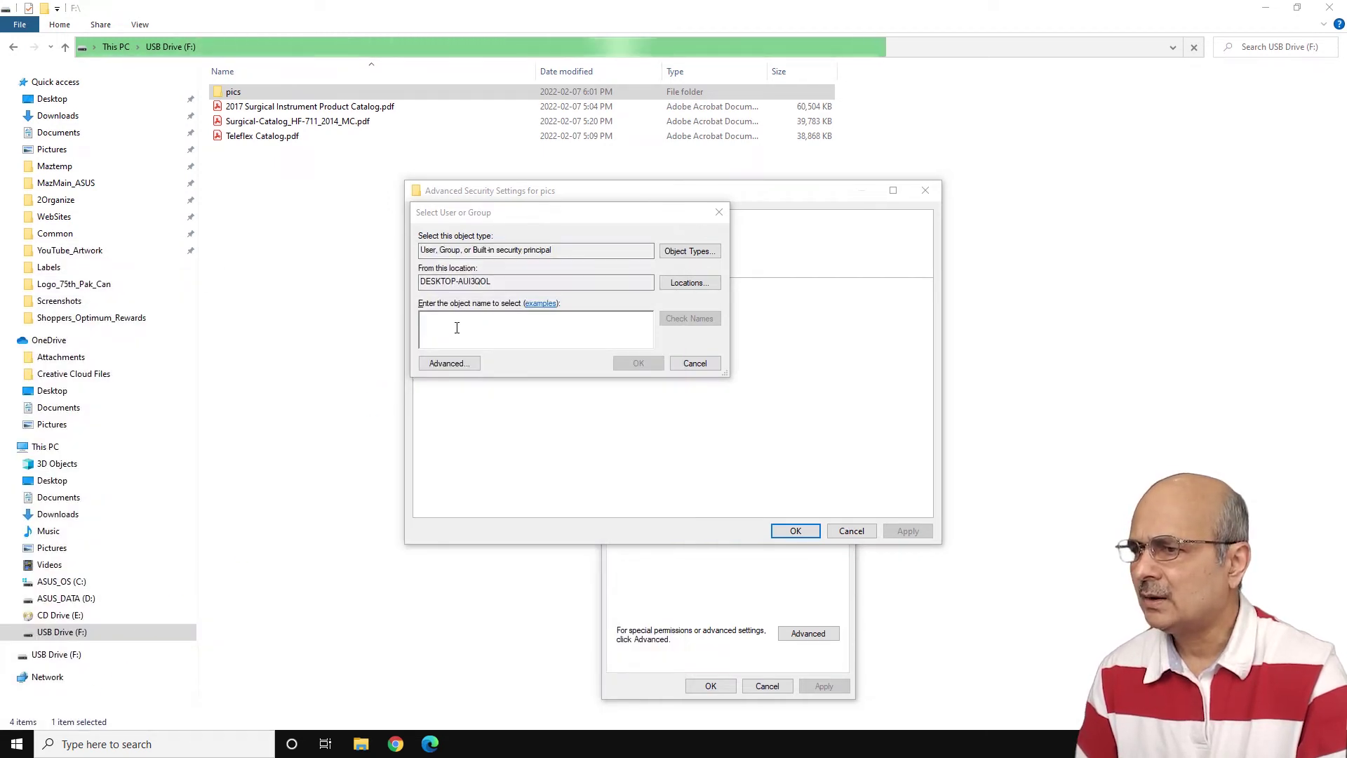
left_click(457, 322)
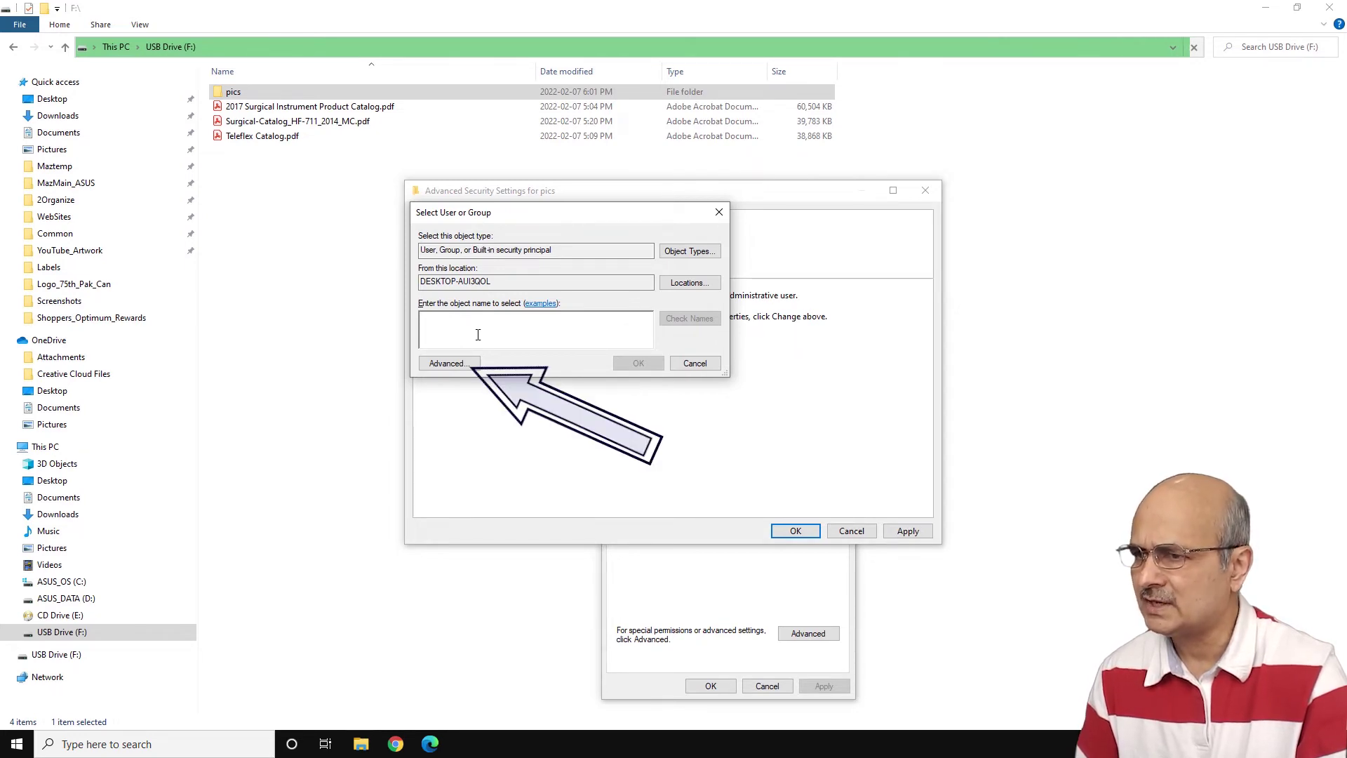
Step: List all users and groups and widen the result columns to read names and locations
left_click(449, 363)
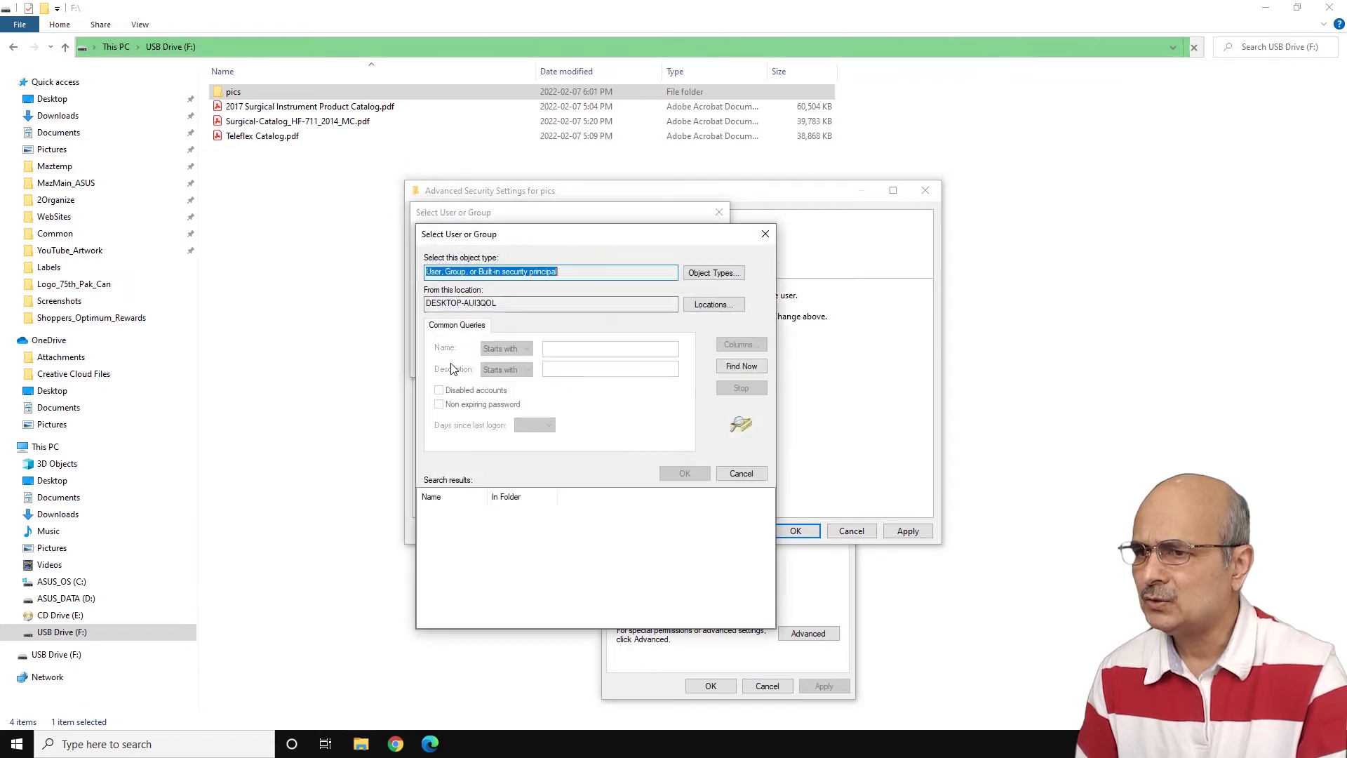
left_click(739, 368)
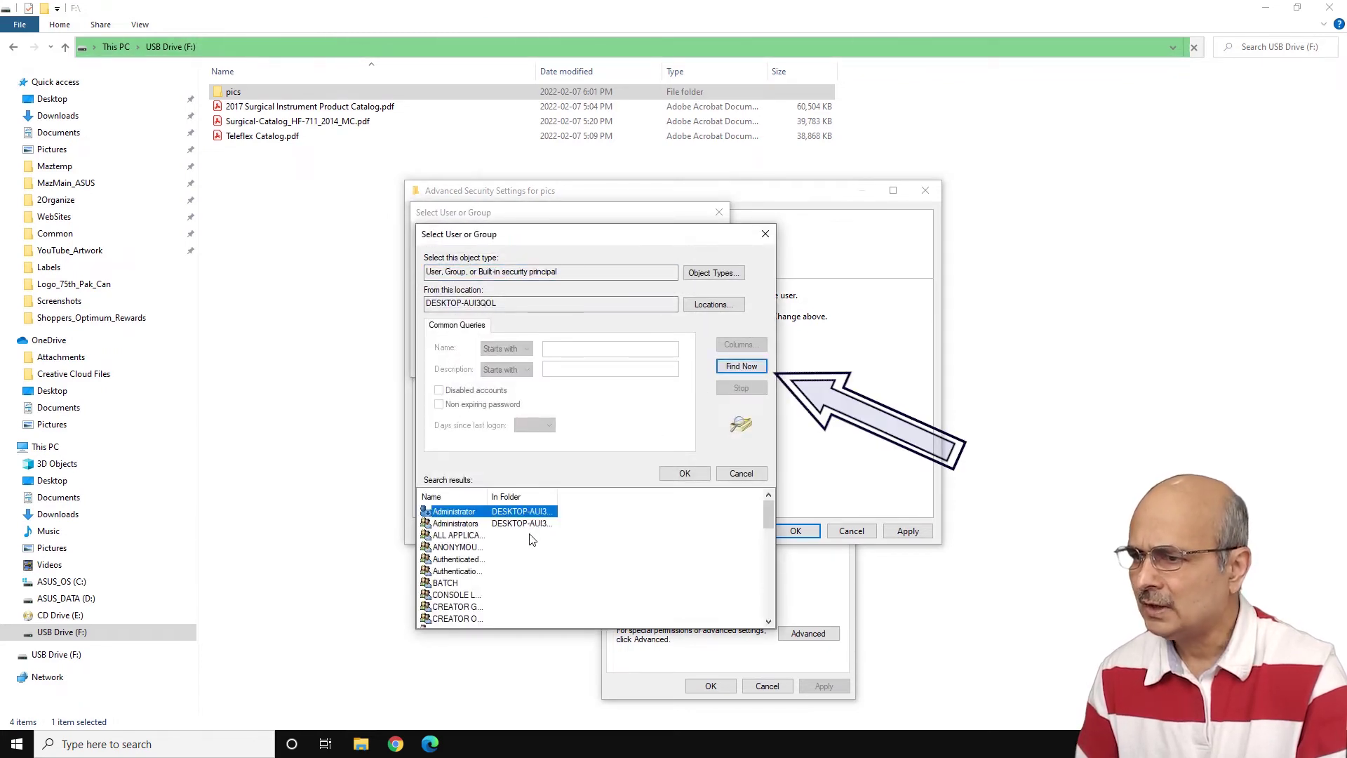
scroll(532, 539, "down", 1)
scroll(531, 538, "up", 1)
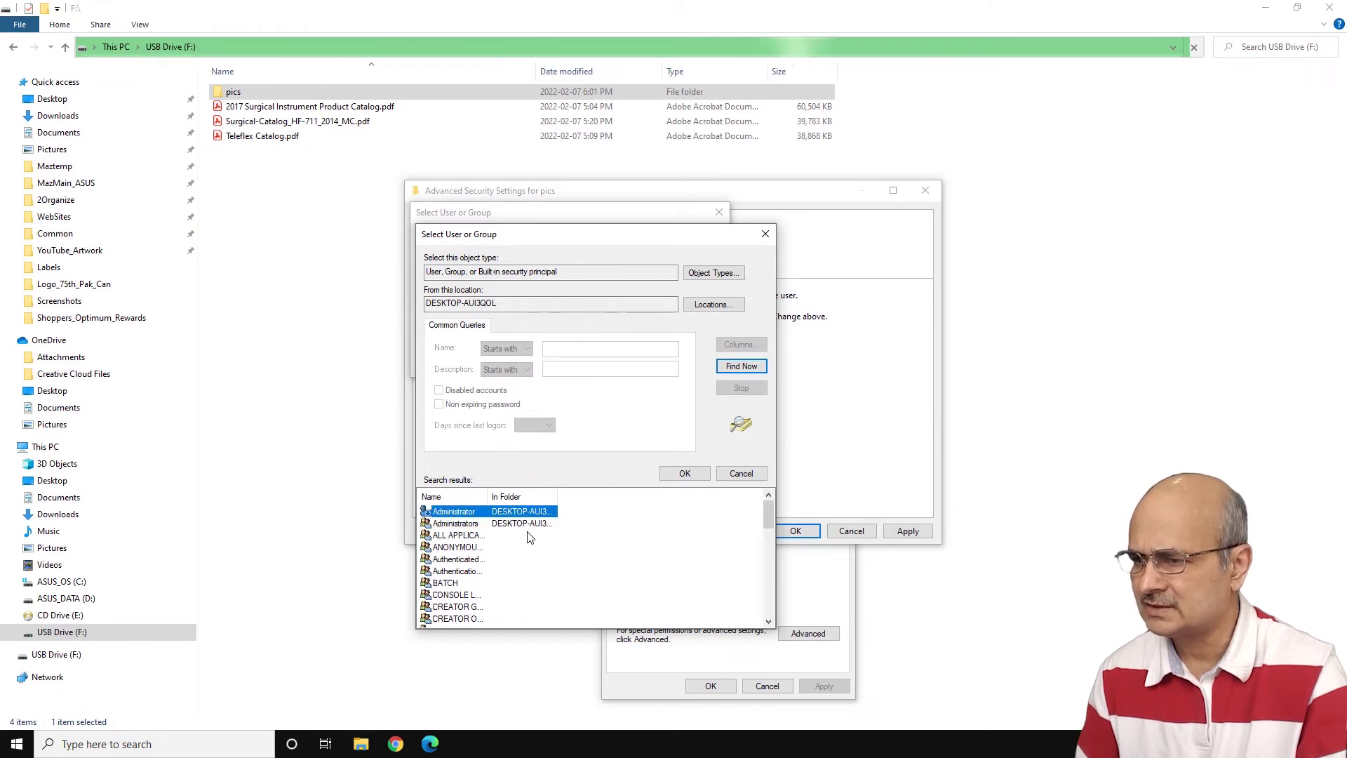
left_click_drag(558, 496, 626, 497)
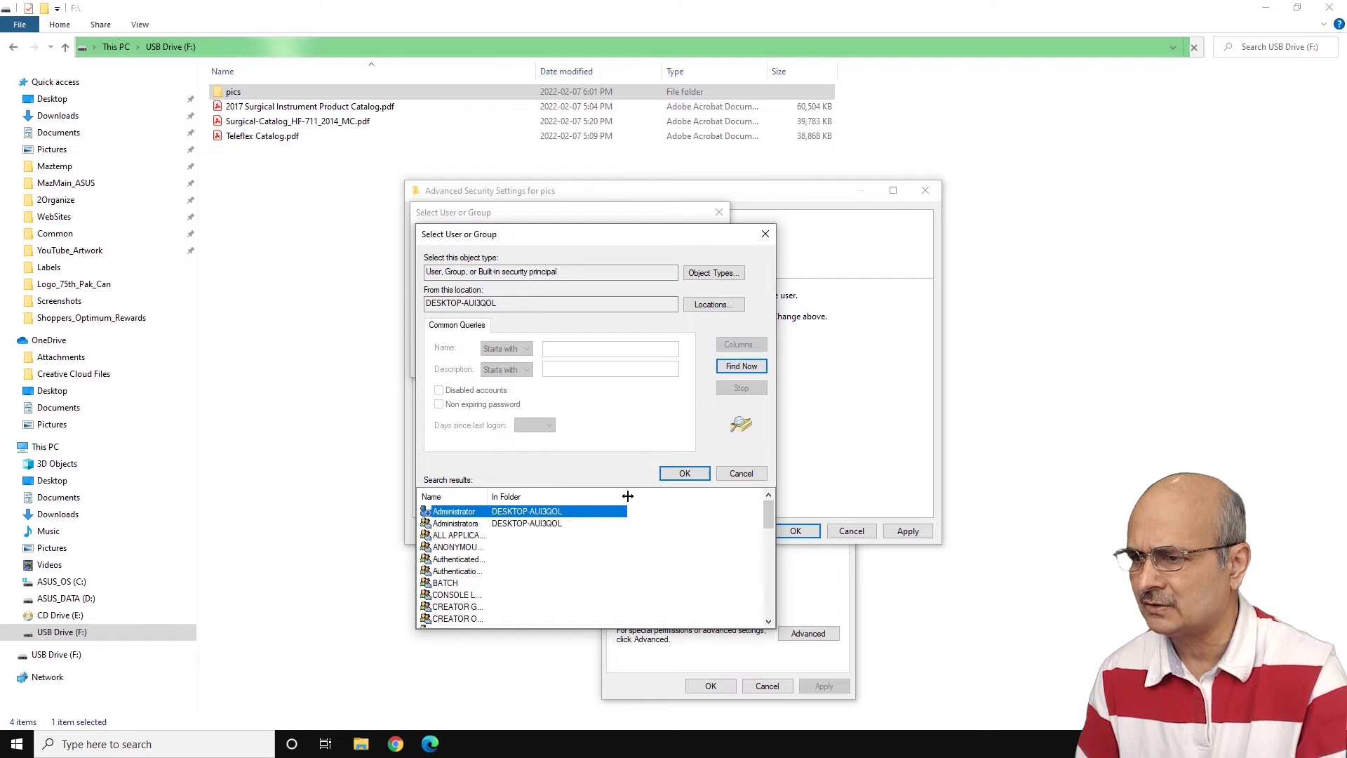
left_click_drag(486, 496, 564, 496)
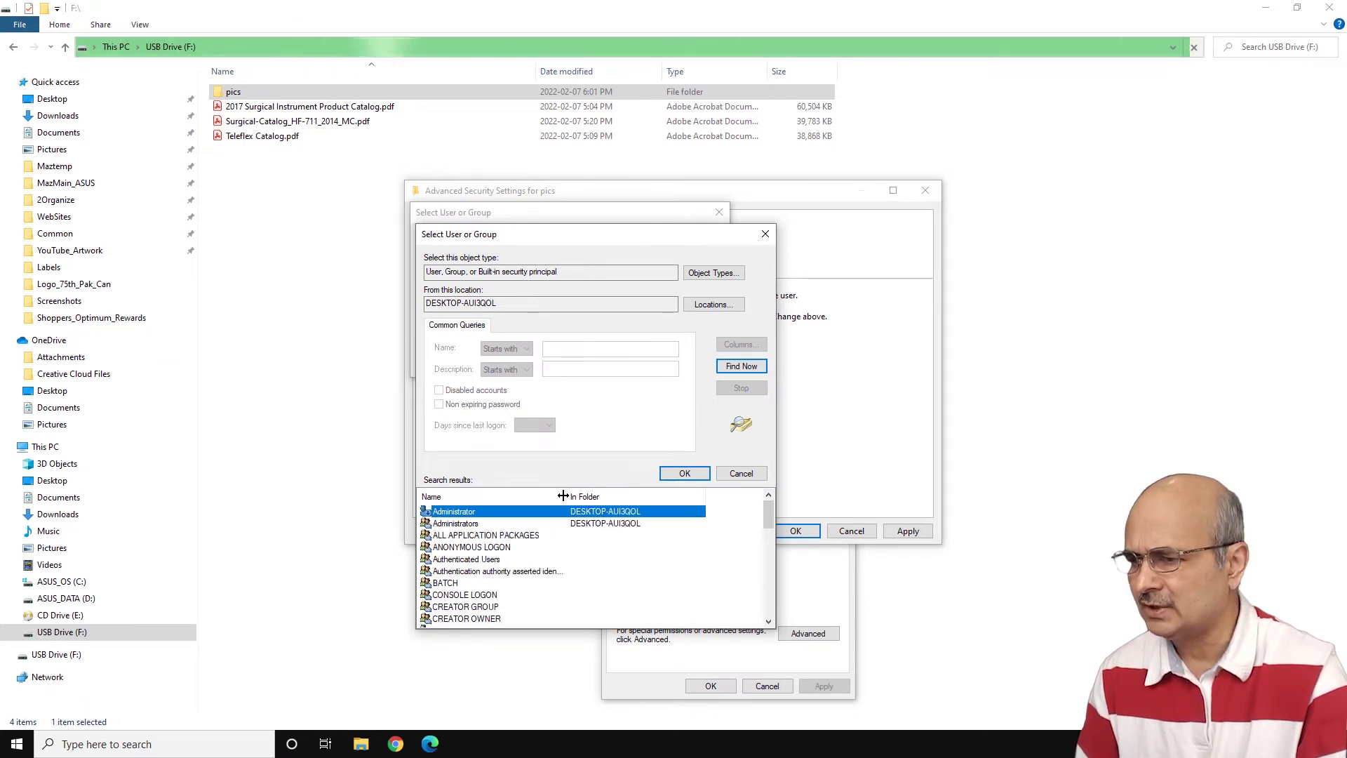
Step: Select the Administrators group from the search results and accept it as the name
left_click(476, 559)
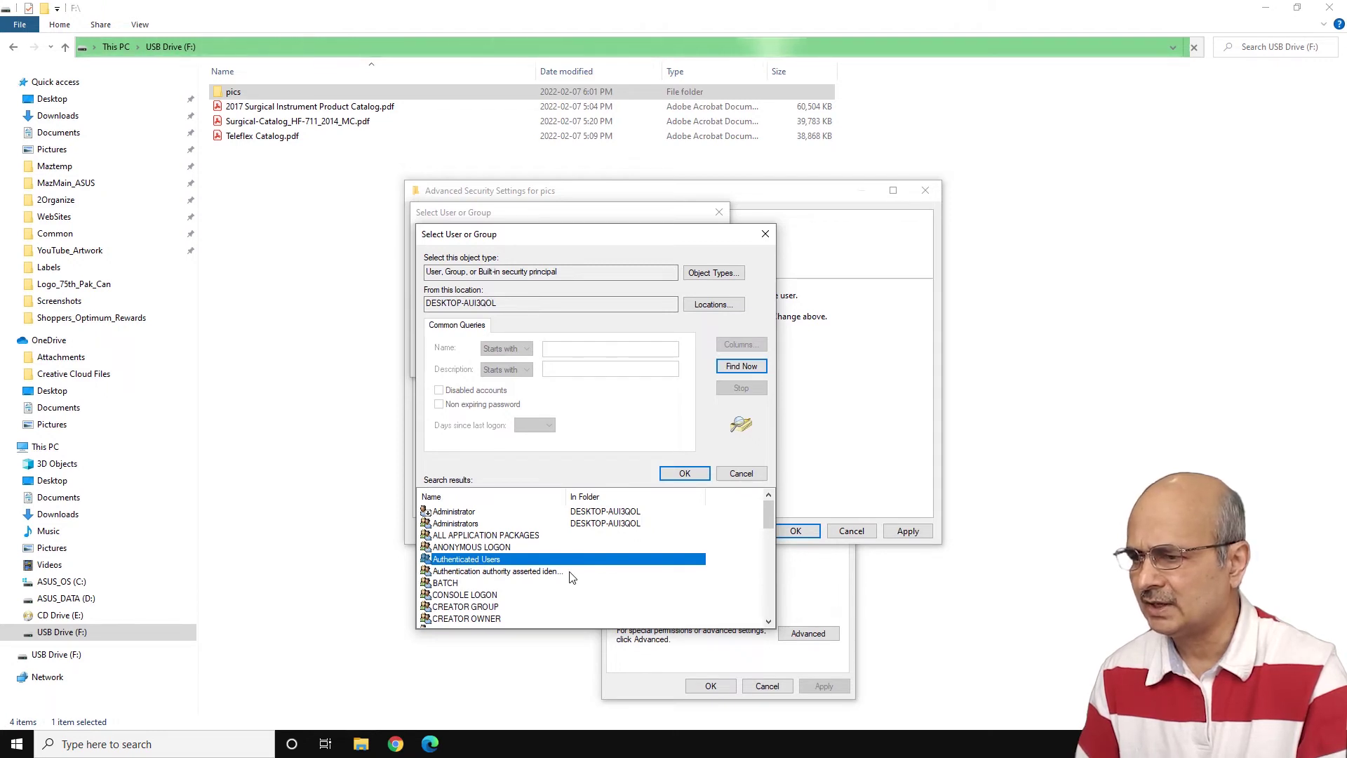
scroll(569, 577, "down", 1)
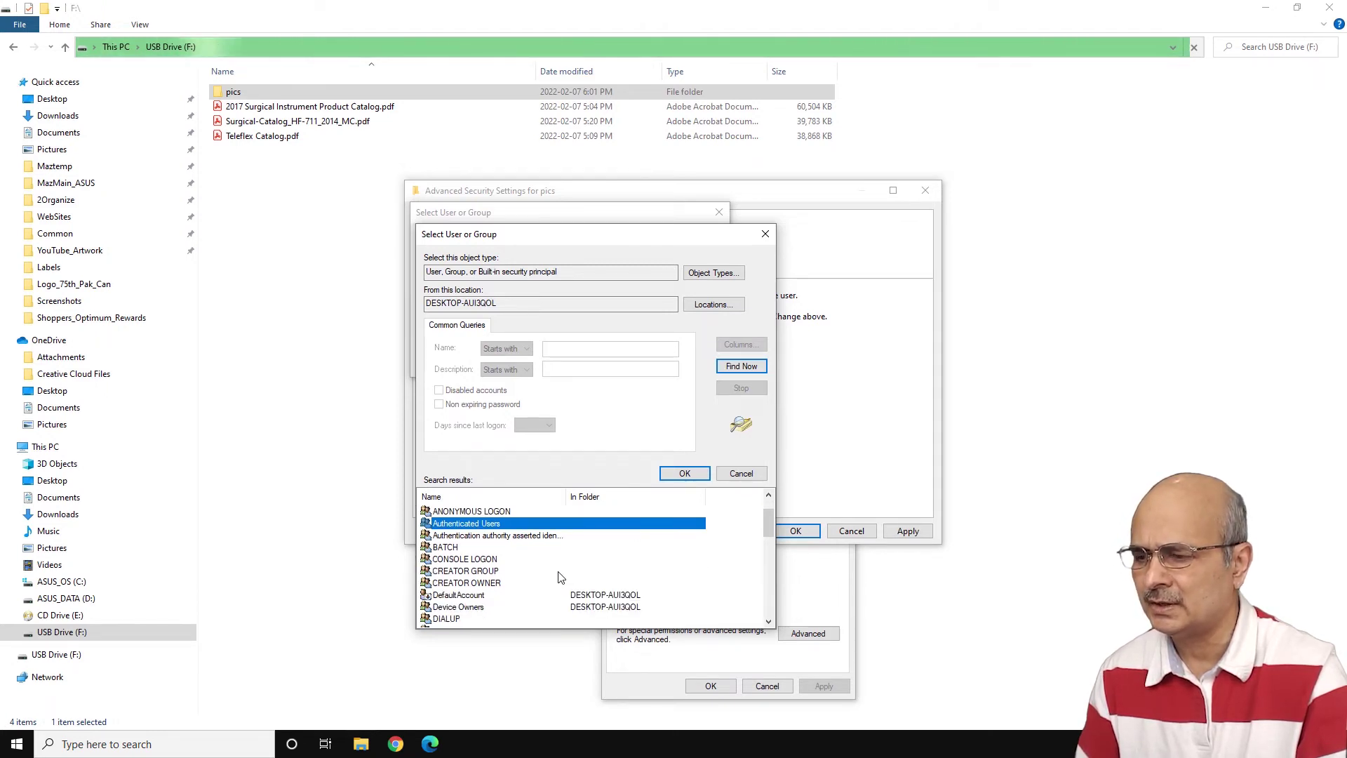
scroll(554, 573, "down", 2)
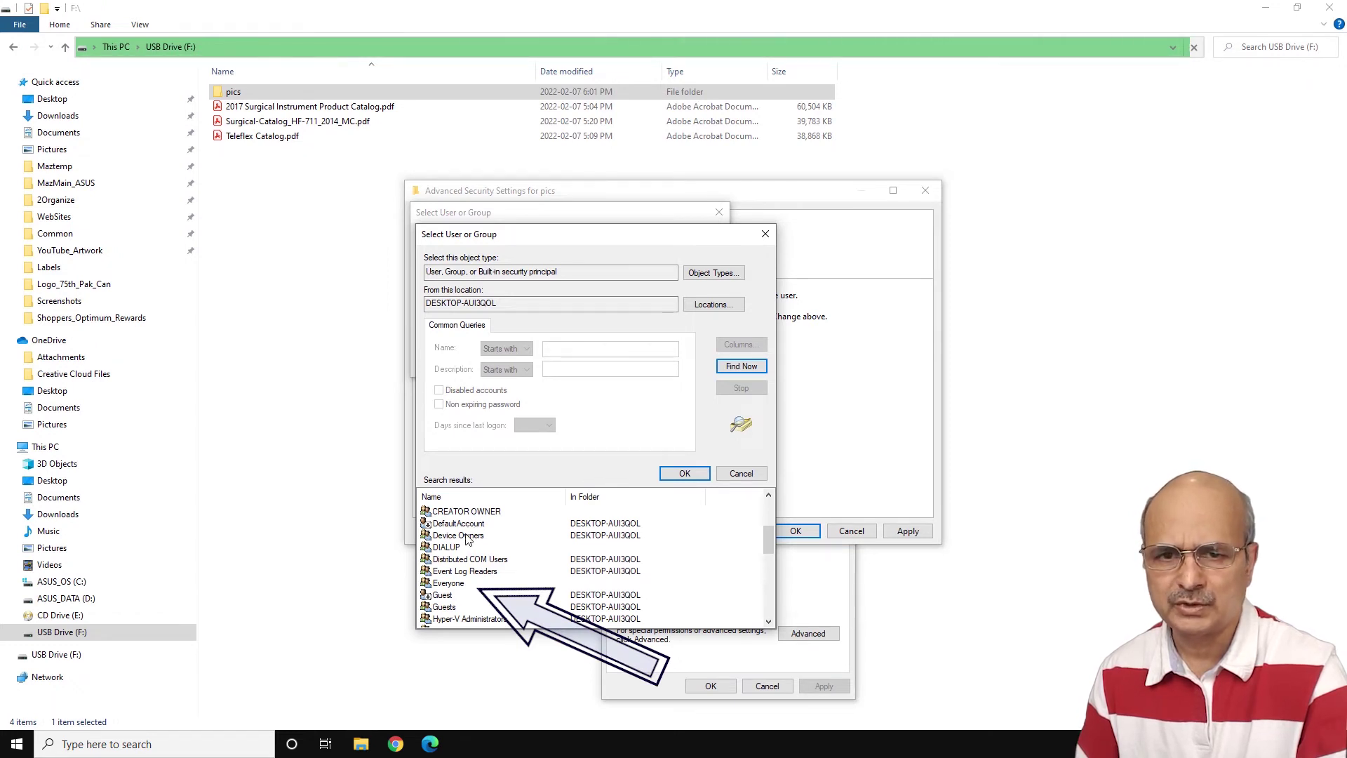
scroll(469, 533, "down", 1)
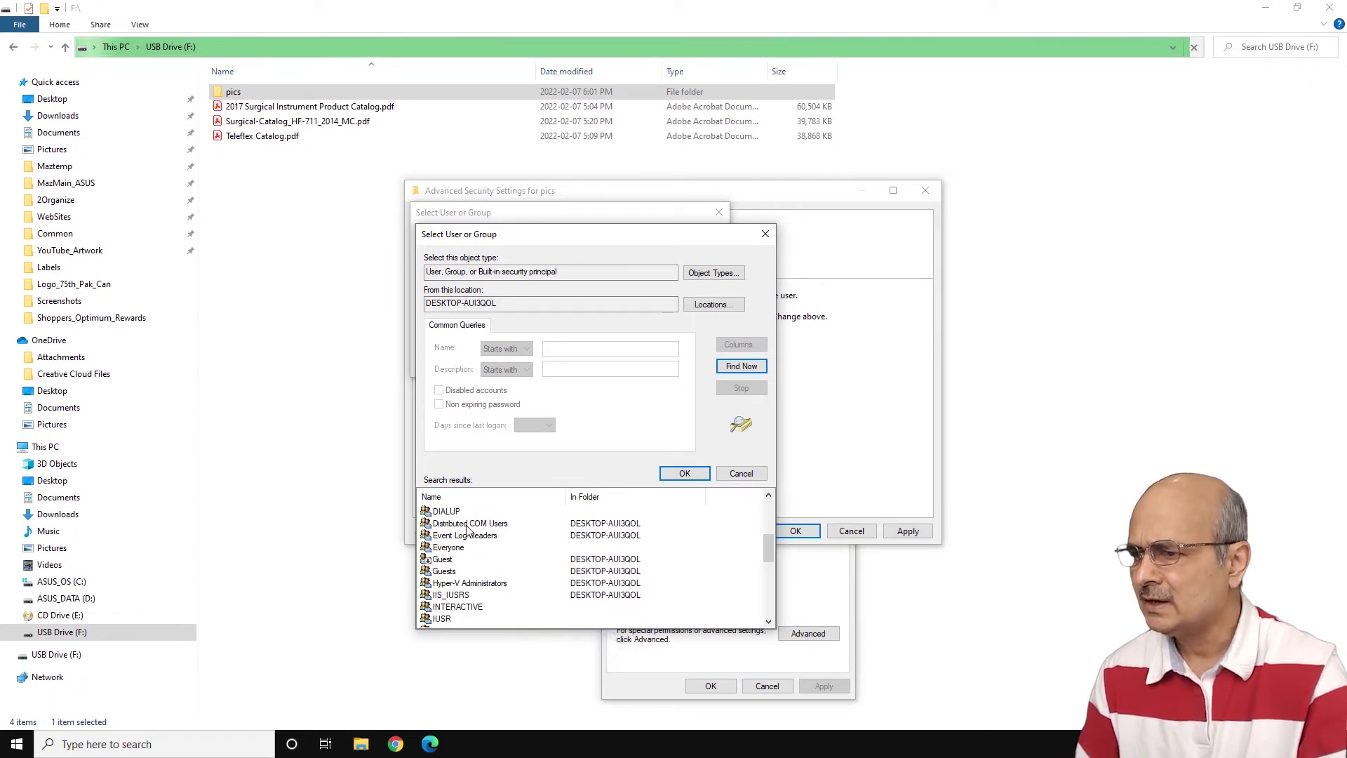
scroll(463, 540, "down", 4)
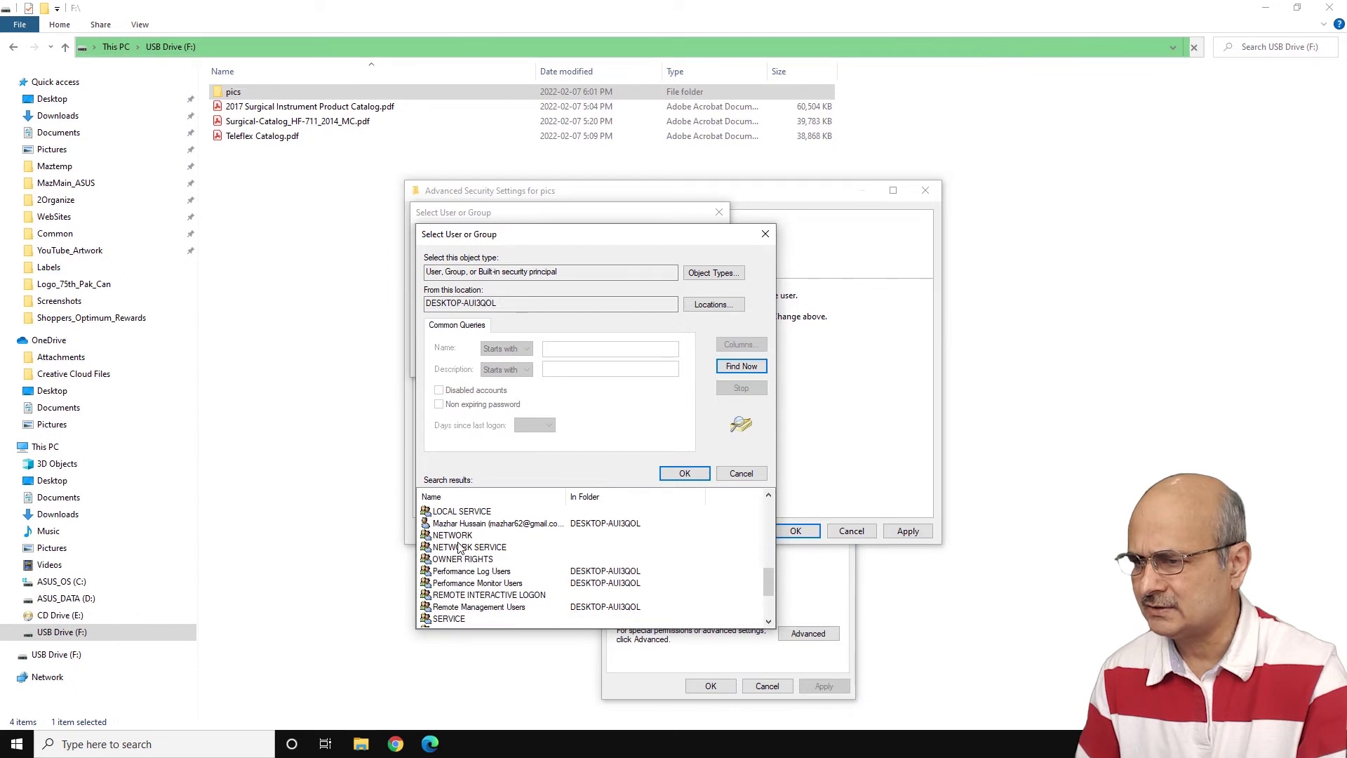
scroll(463, 554, "down", 3)
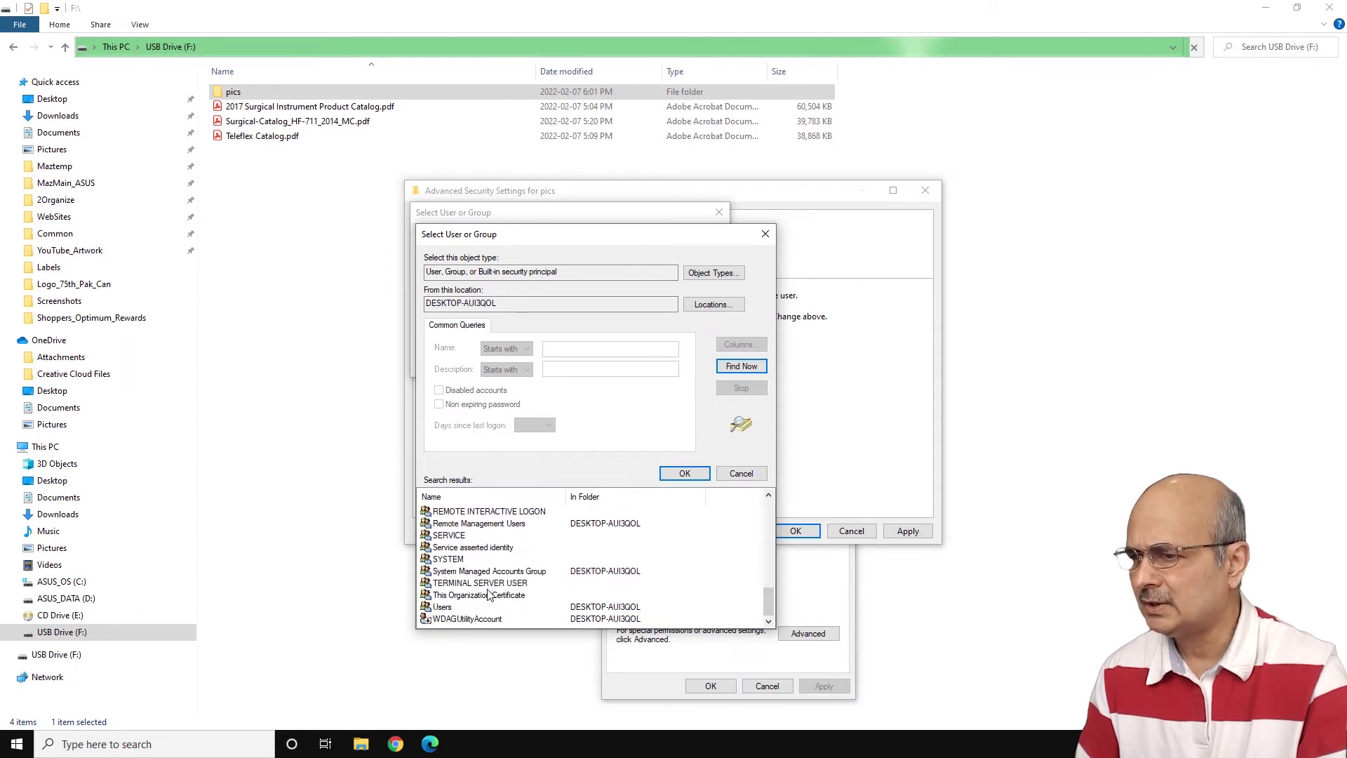
scroll(484, 582, "up", 4)
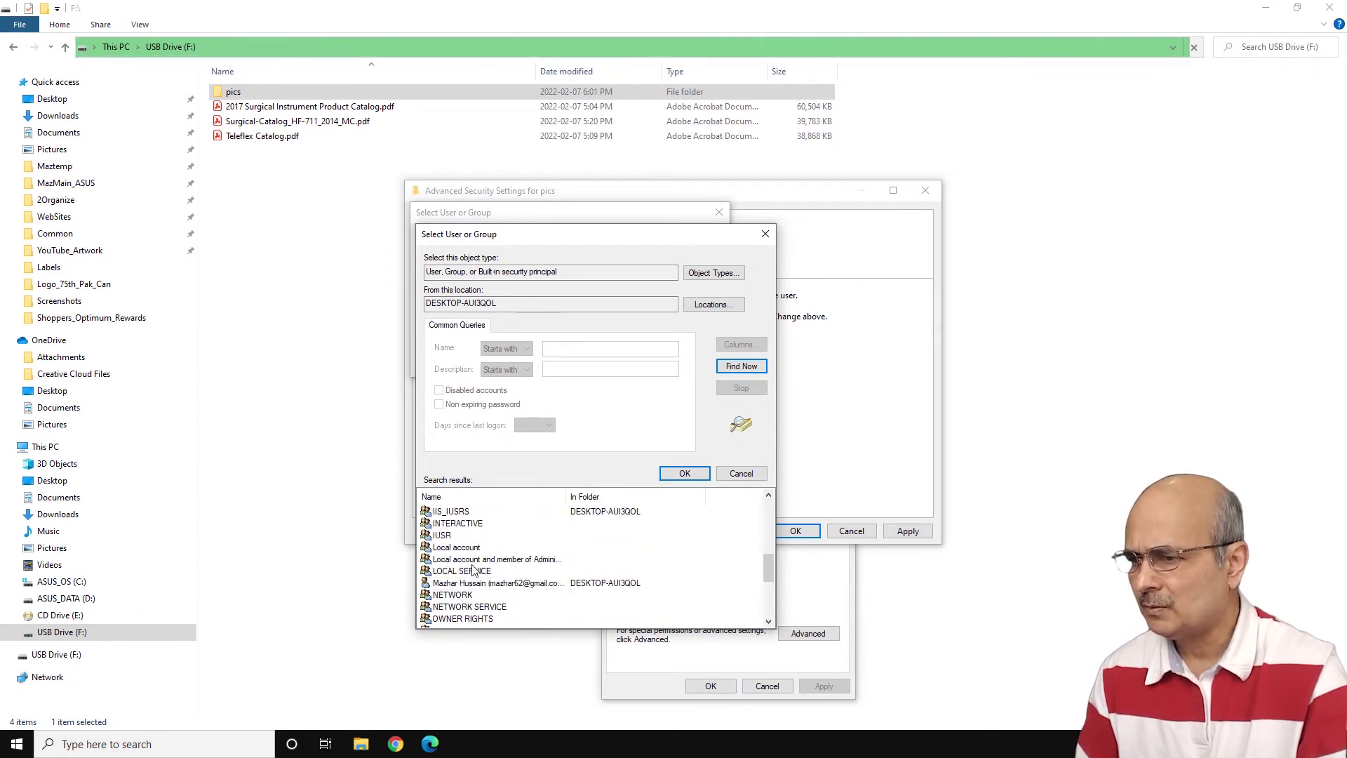
scroll(474, 570, "up", 6)
left_click(474, 566)
scroll(475, 571, "up", 1)
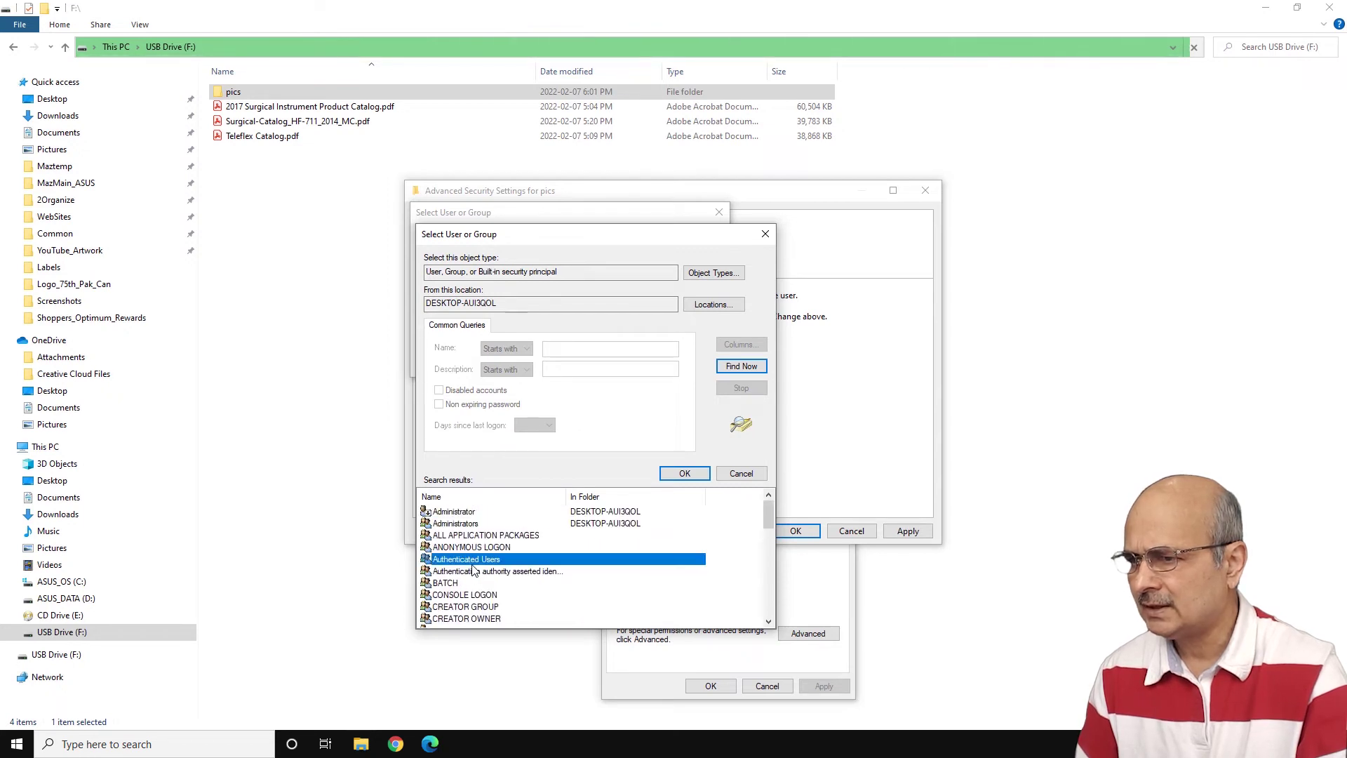
left_click(463, 524)
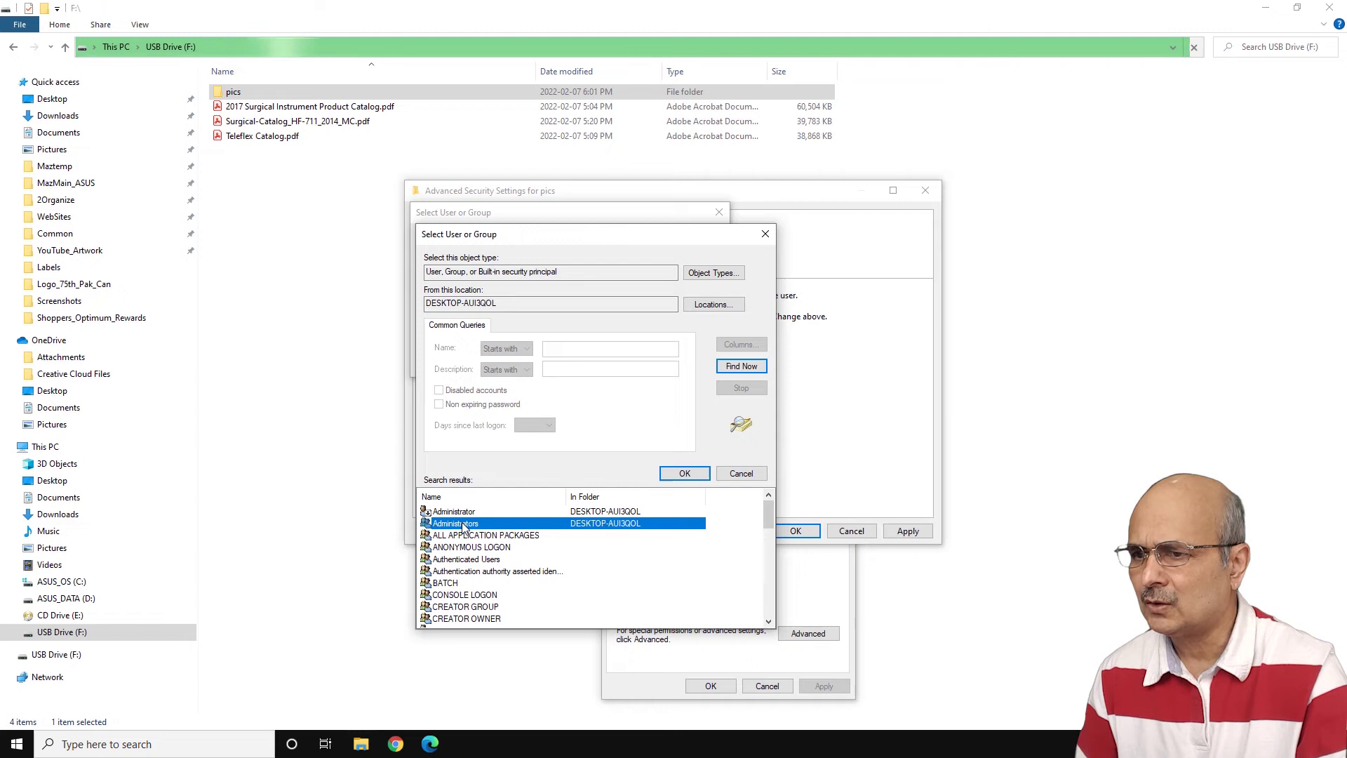
left_click(684, 475)
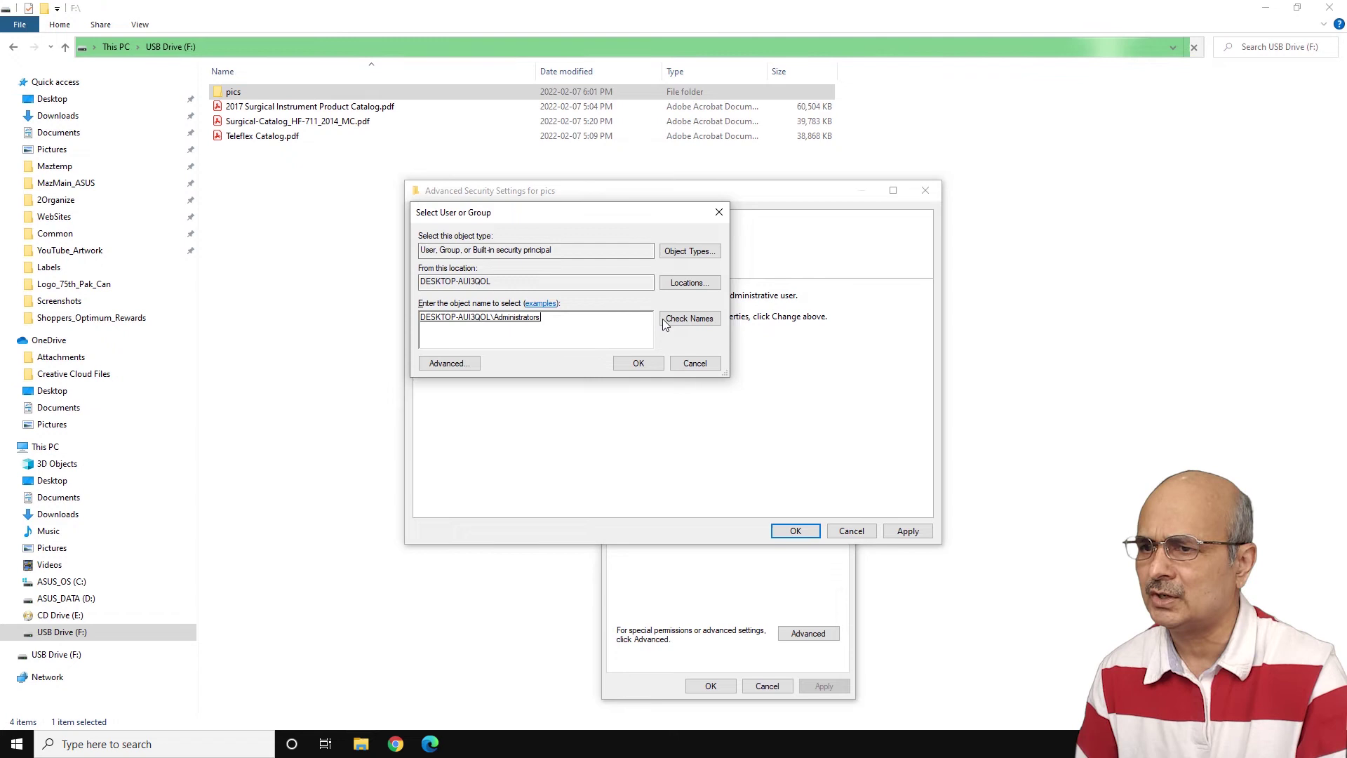
Step: Apply Administrators as owner, replace permissions with full control, and close Advanced Security Settings
left_click(635, 364)
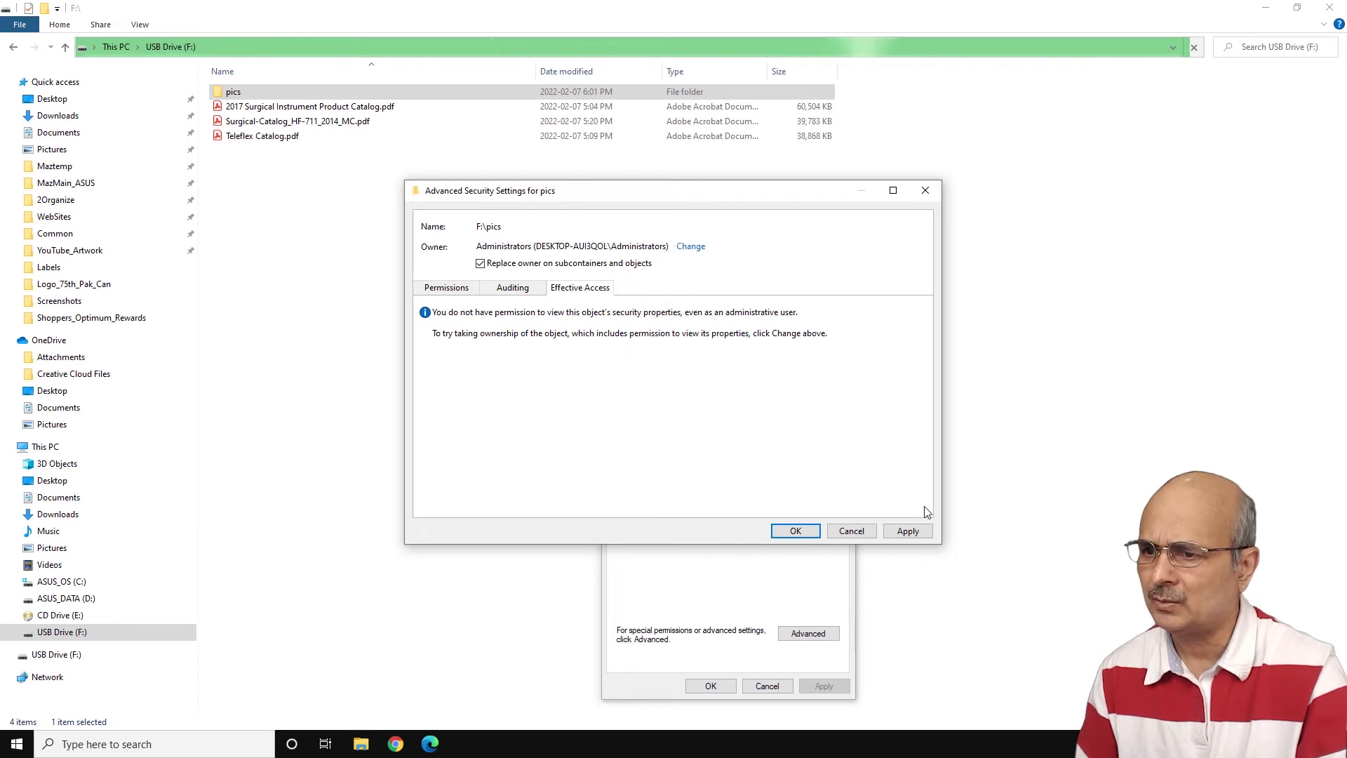
left_click(908, 532)
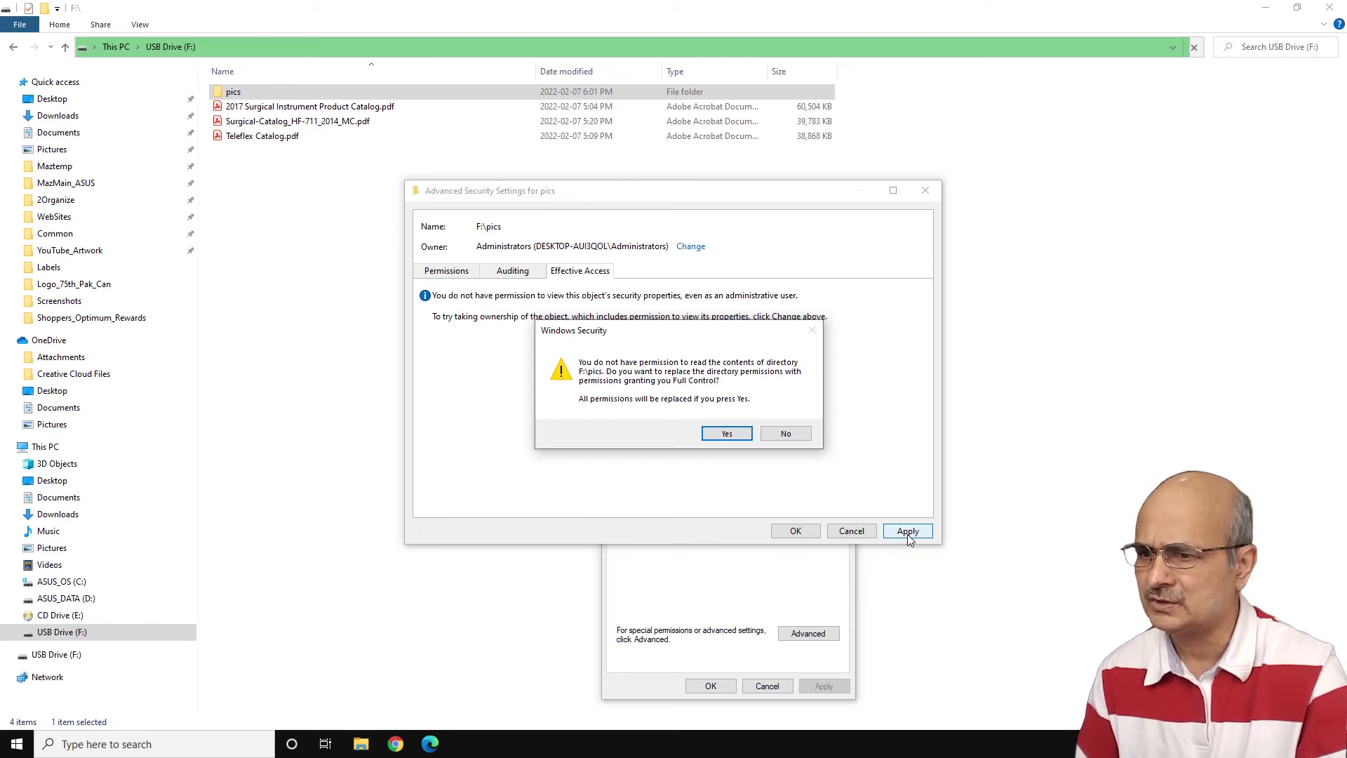
left_click(724, 435)
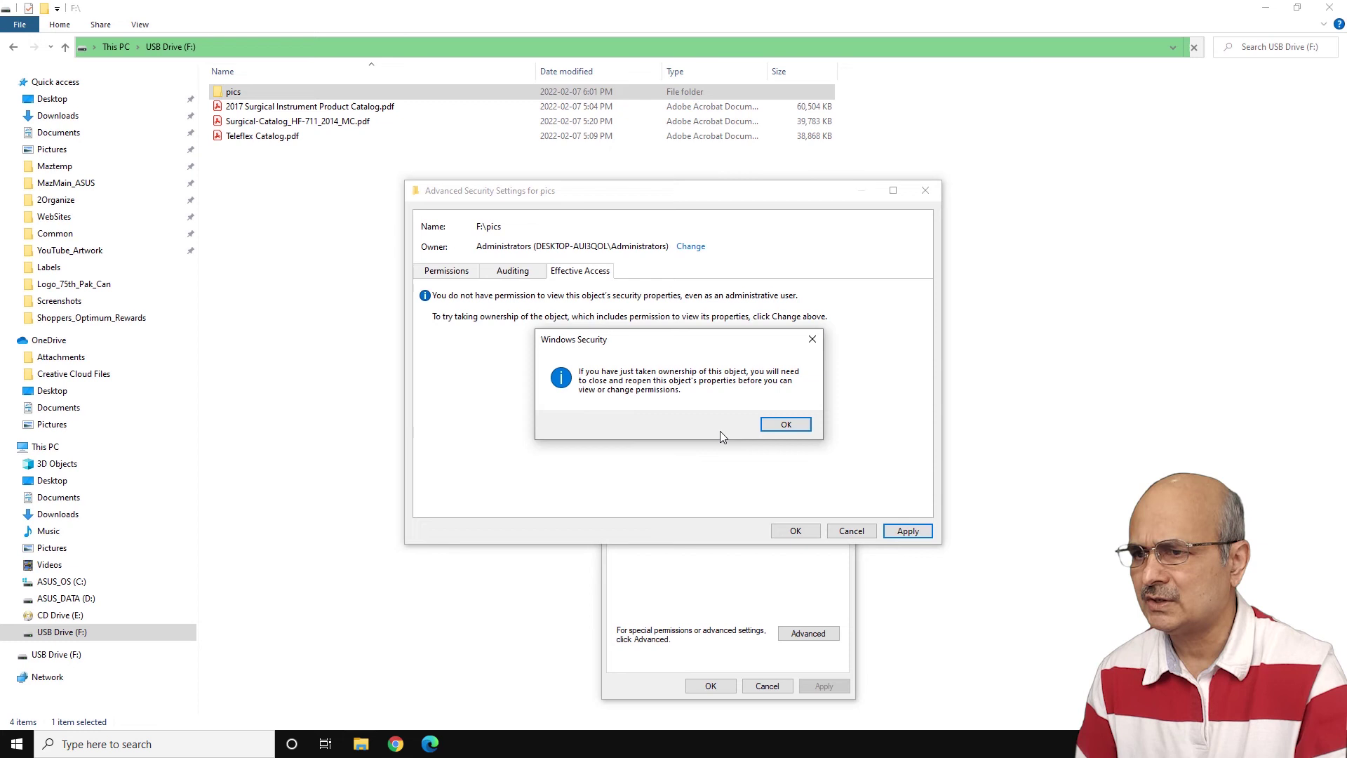
left_click(789, 425)
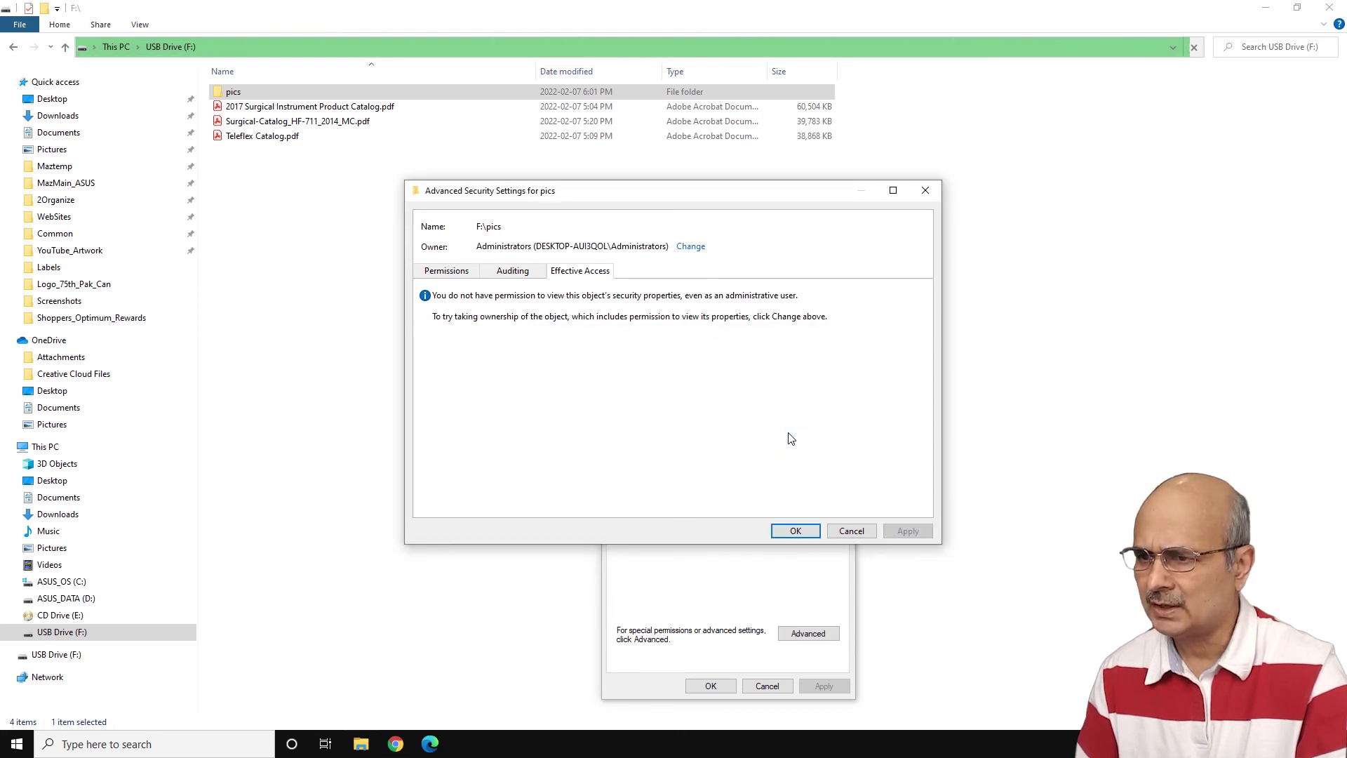
left_click(795, 529)
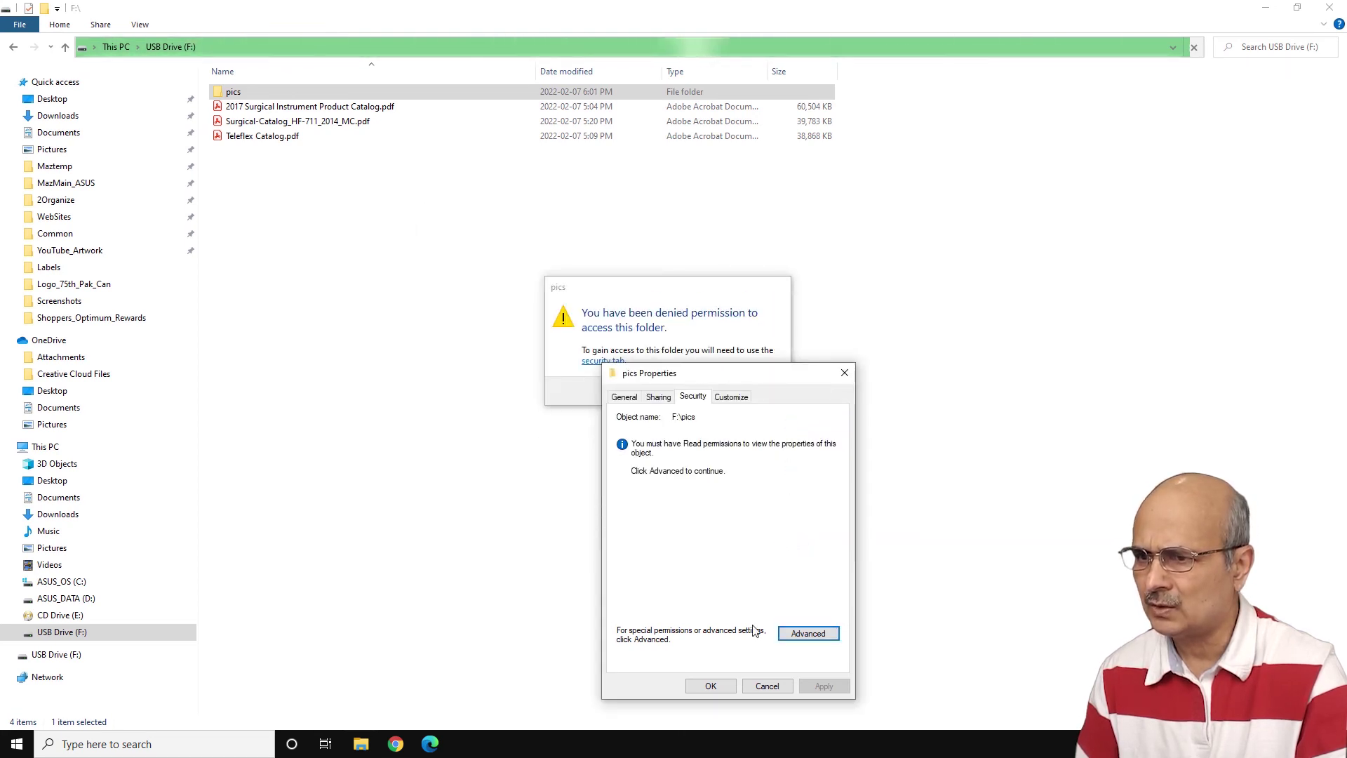
Step: Close pics Properties and the denied message, then reopen pics granting permanent access
left_click(697, 688)
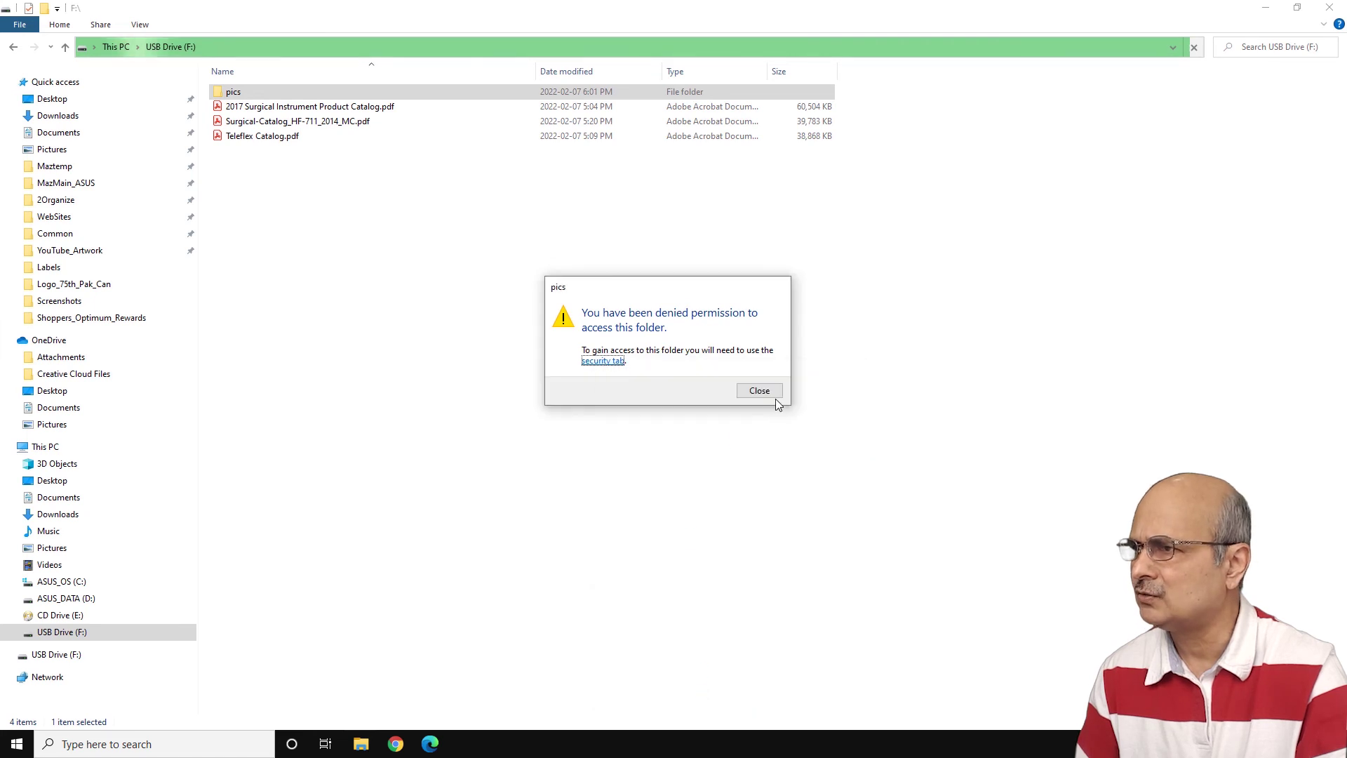
left_click(754, 390)
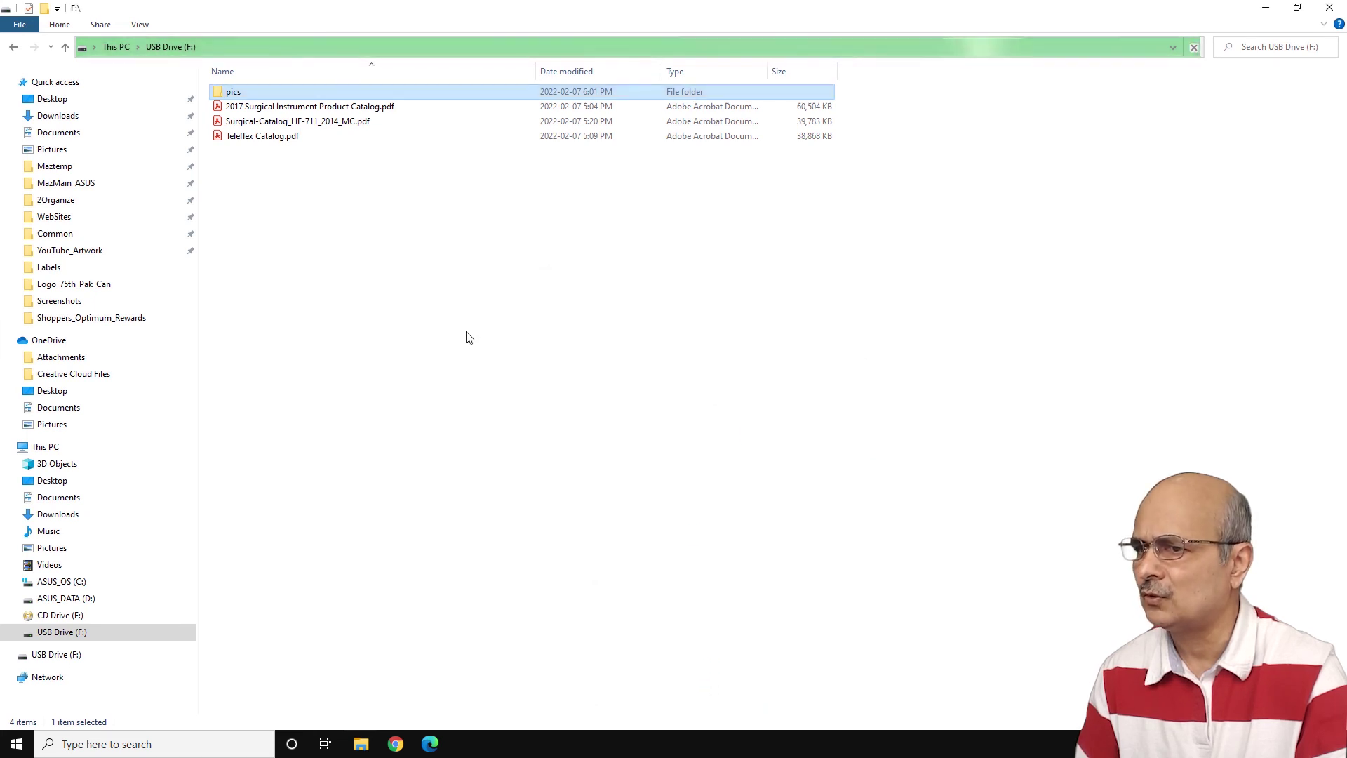
double_click(226, 93)
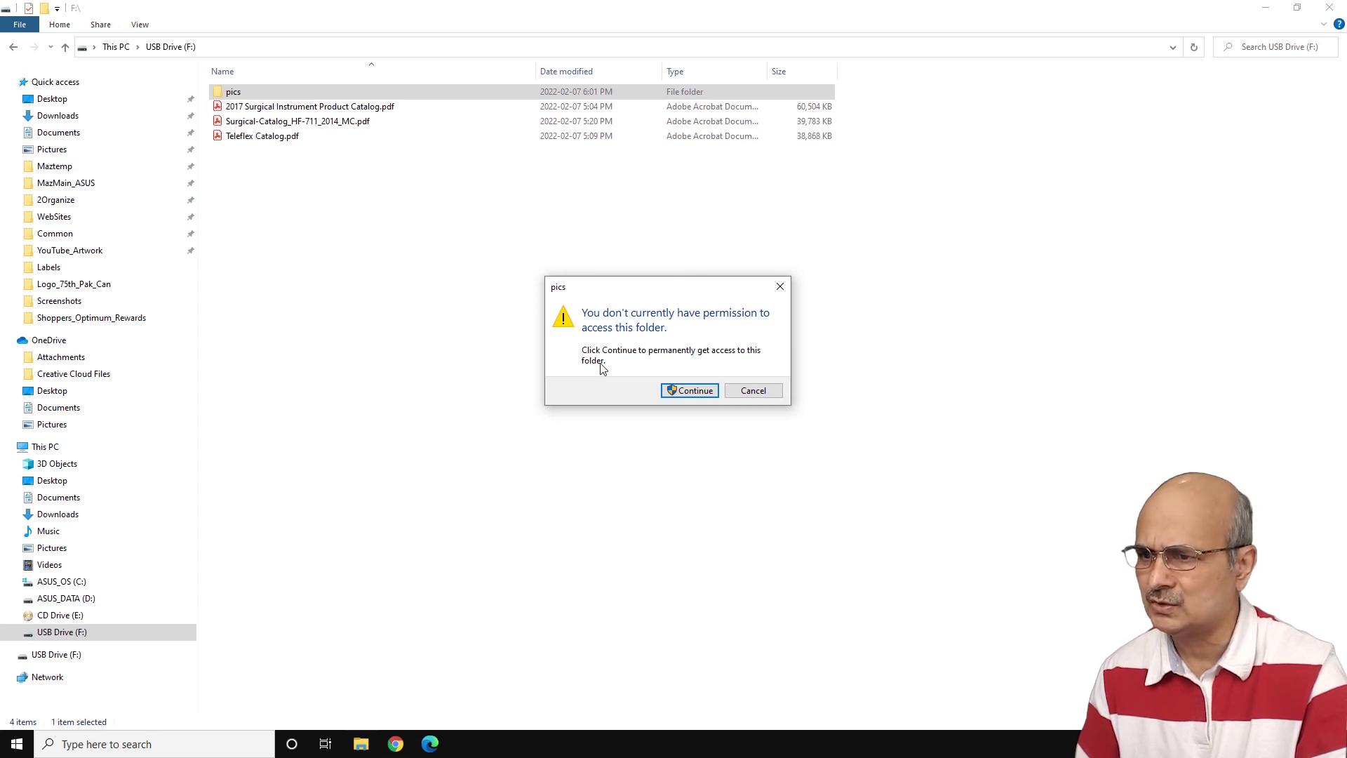
left_click(692, 392)
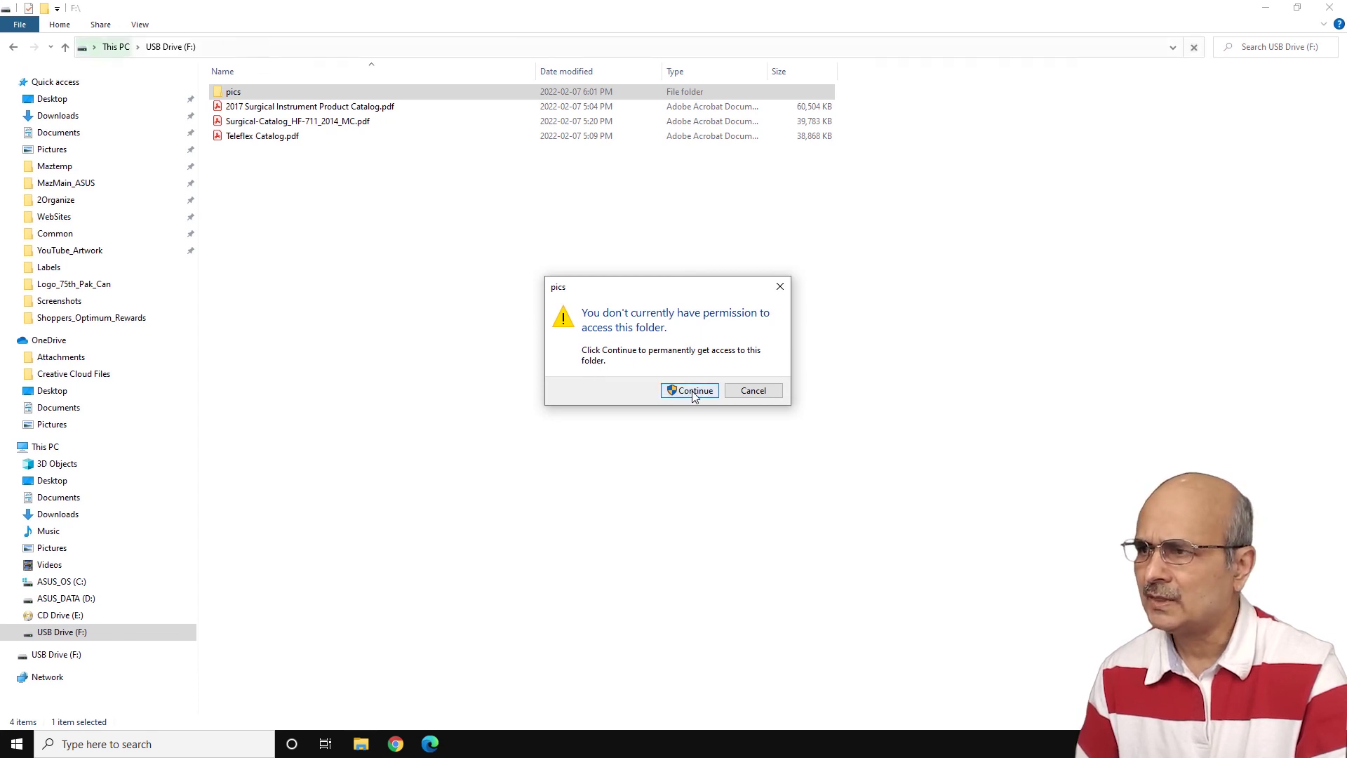